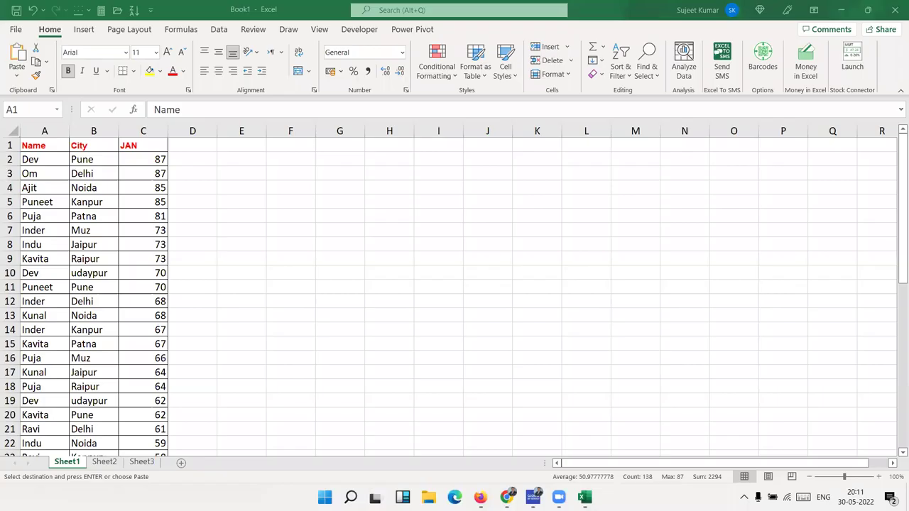
Step: Paste the Name, City and JAN data, rename the JAN header to Qty and add an MRP header
key(ctrl+v)
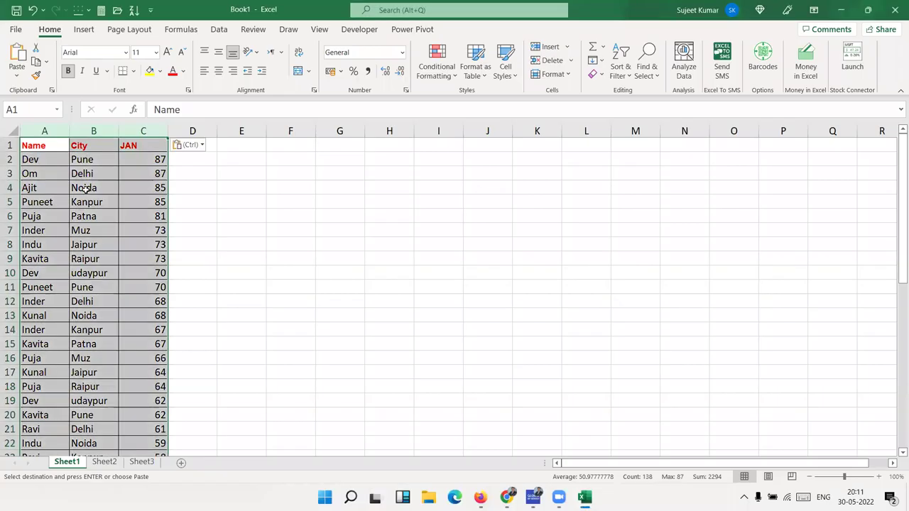
key(ctrl+Up)
key(ctrl+Down)
key(ctrl+Up)
key(Right)
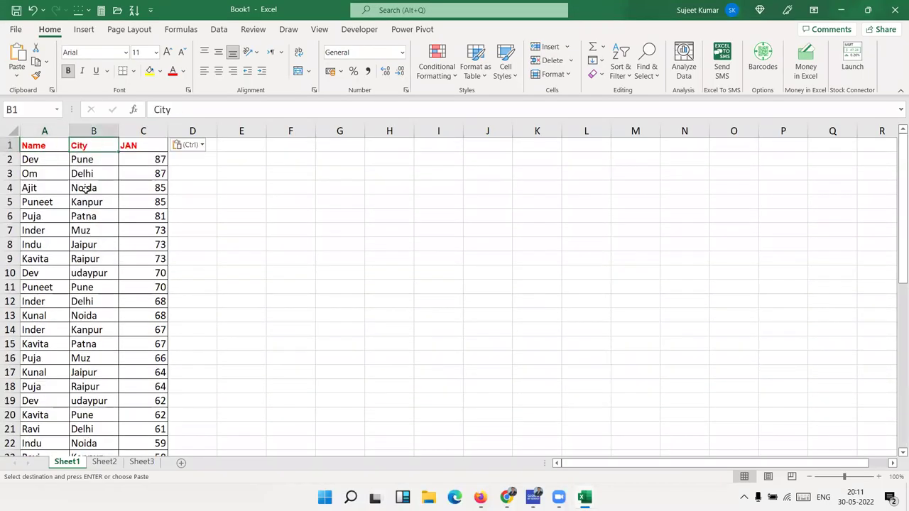
key(Right)
text(Q)
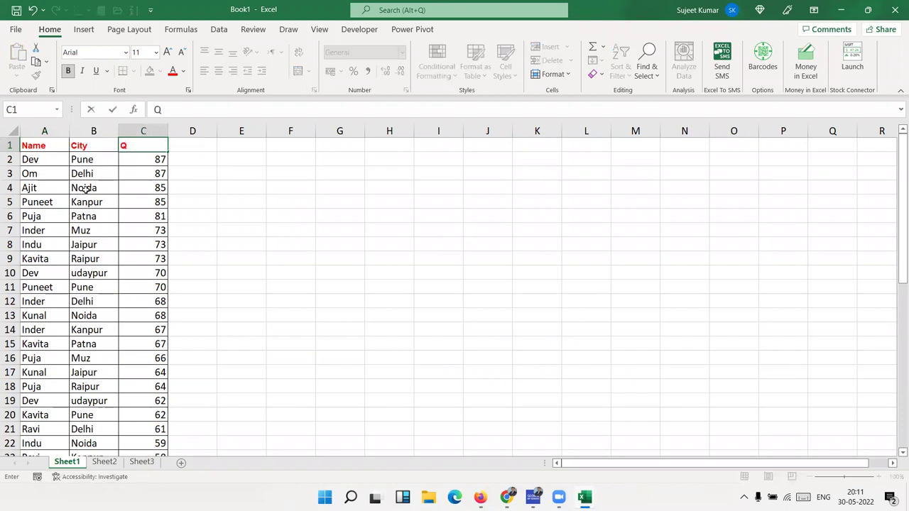
text(ty)
key(Tab)
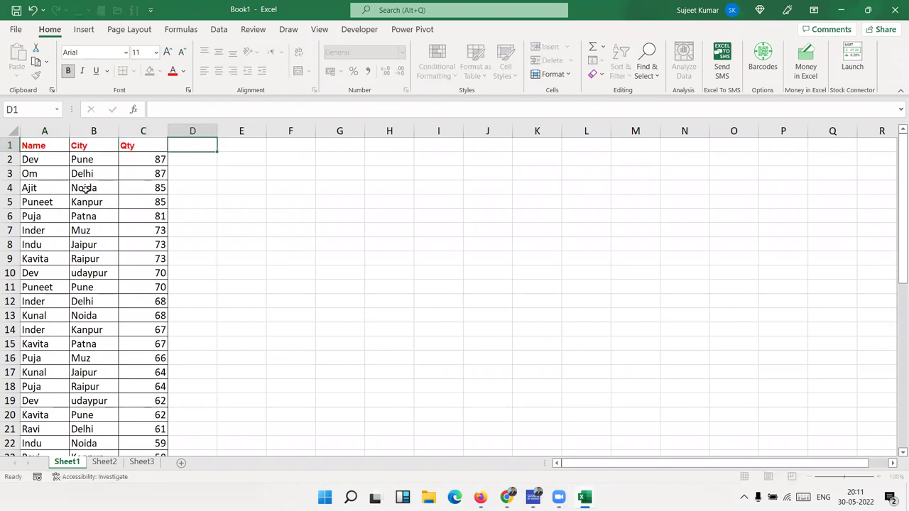
text(MRP)
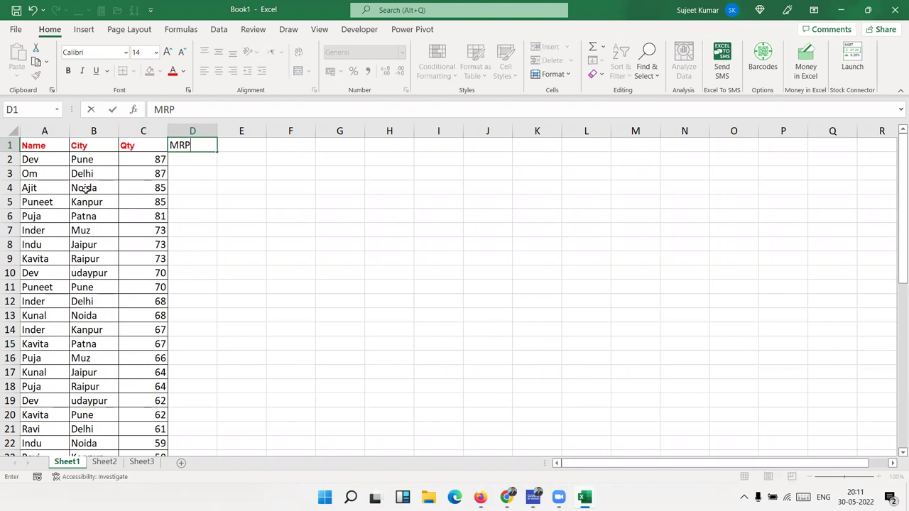
key(Return)
key(Right)
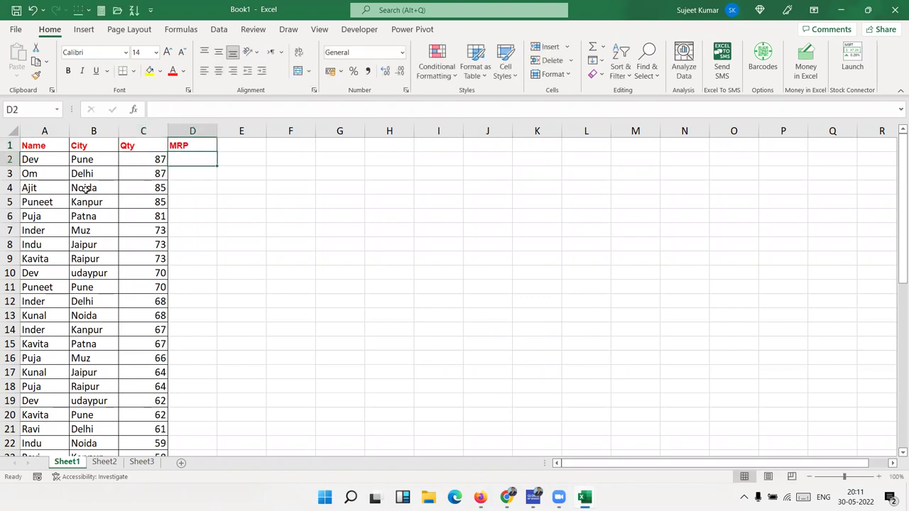
Step: Enter a RANDBETWEEN random-number formula in D2 and fill it down the MRP column
text(=ran)
key(Down)
key(Down)
key(Tab)
text(10)
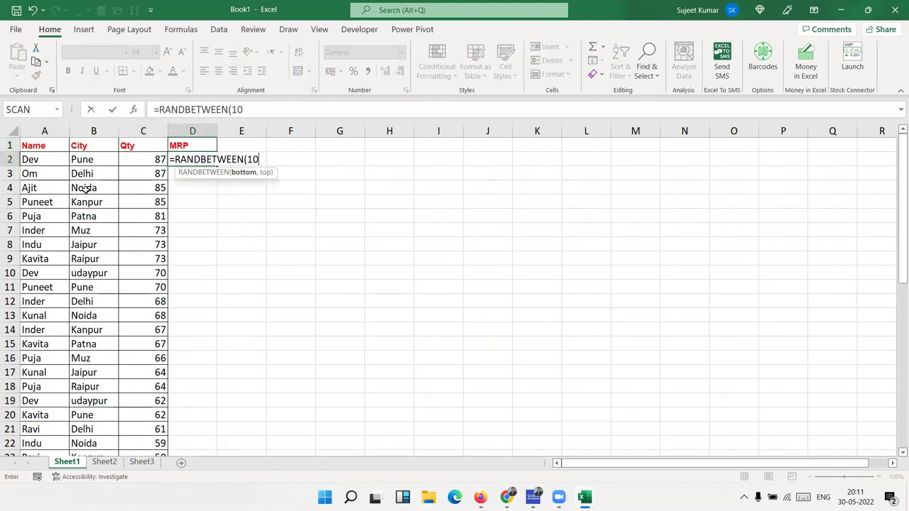
text(,100)
key(Return)
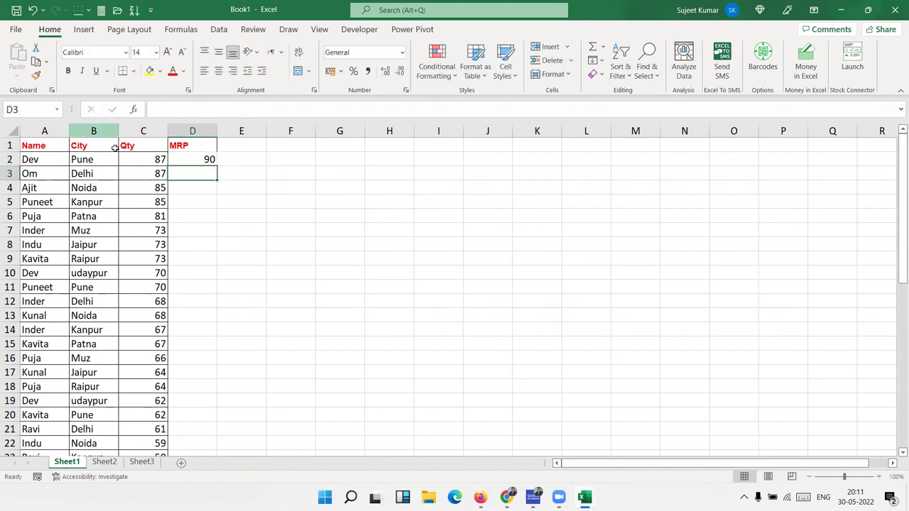
click(204, 160)
double_click(215, 164)
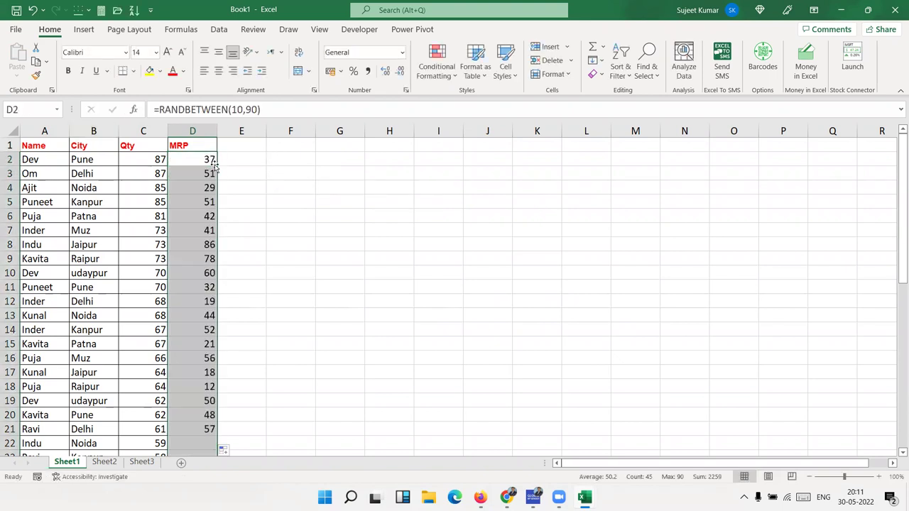
Step: Apply All Borders to the MRP column
click(133, 71)
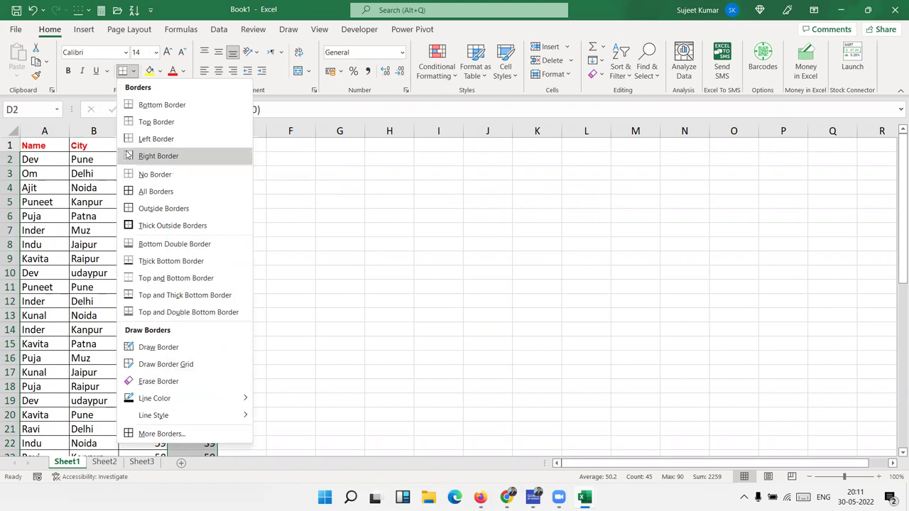
click(142, 191)
click(142, 176)
Step: Select the whole Name, City, Qty, MRP table from A1 to D46
click(77, 158)
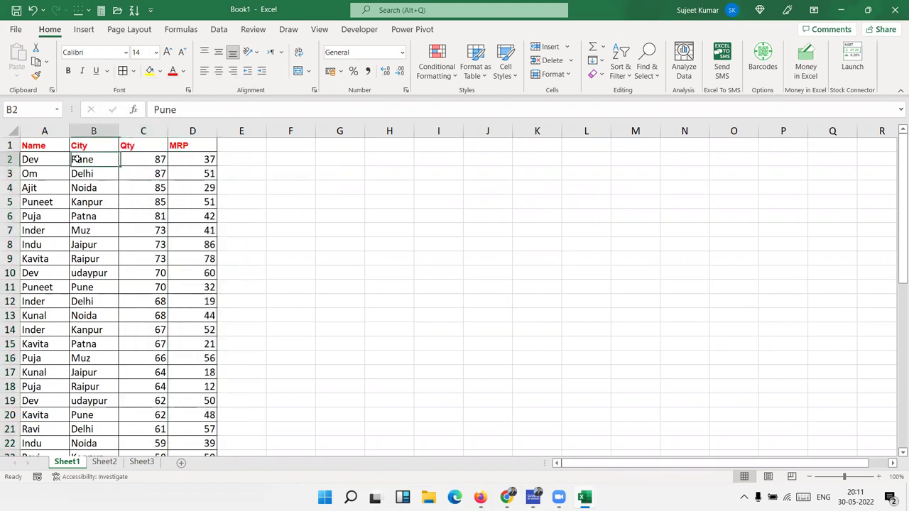
click(47, 149)
key(ctrl+shift+Right)
key(ctrl+shift+Down)
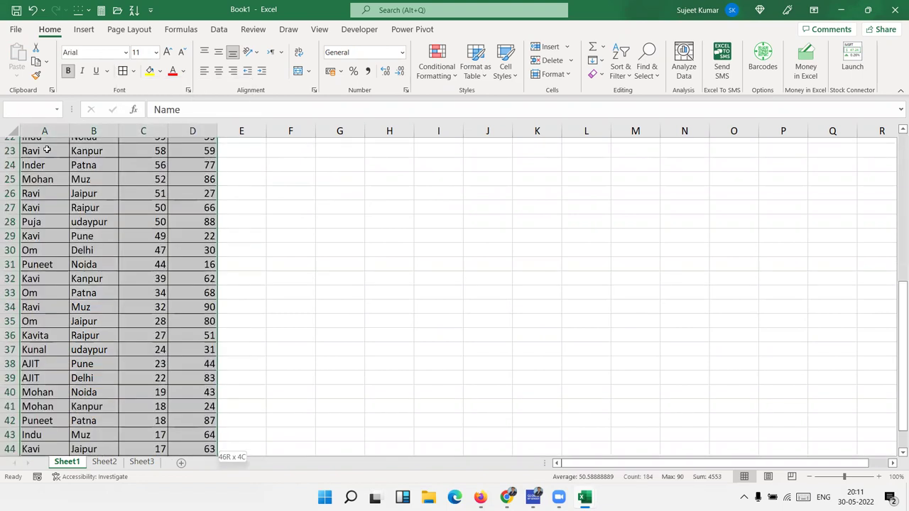
key(ctrl+shift+Up)
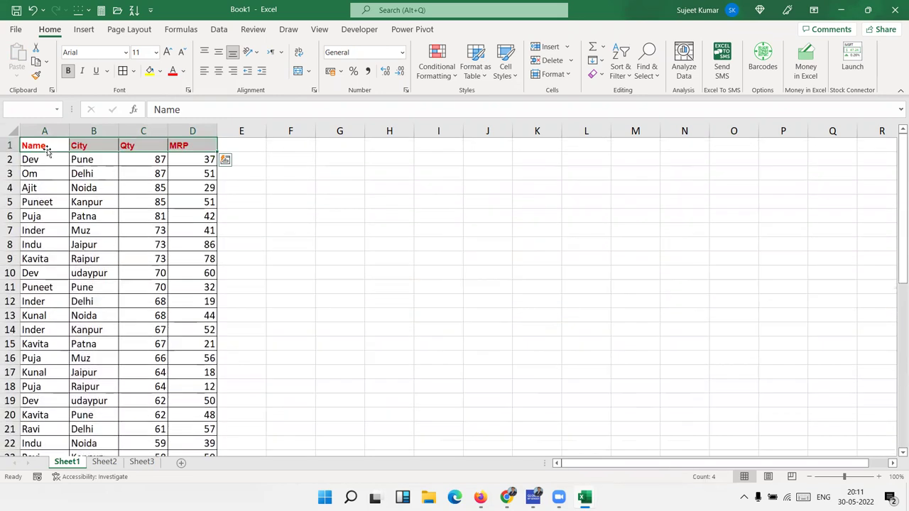
click(46, 153)
click(47, 147)
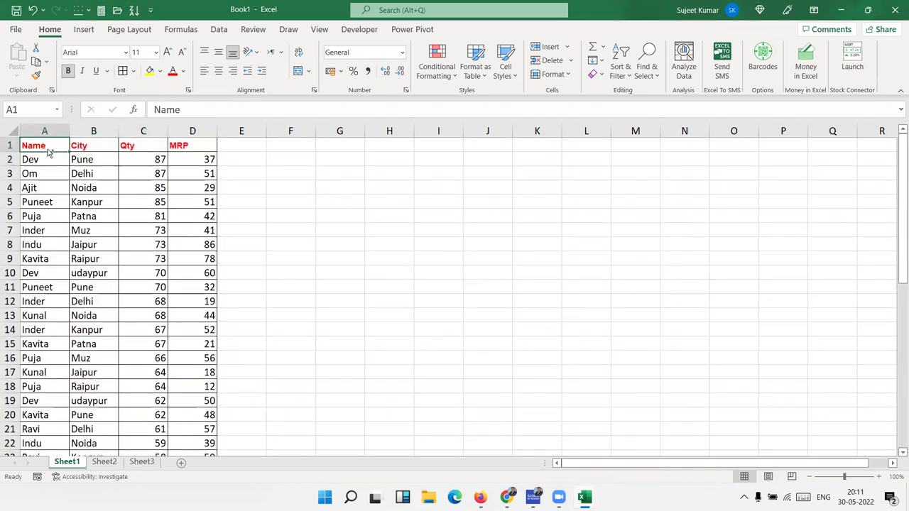
key(ctrl+shift+Right)
key(ctrl+shift+Down)
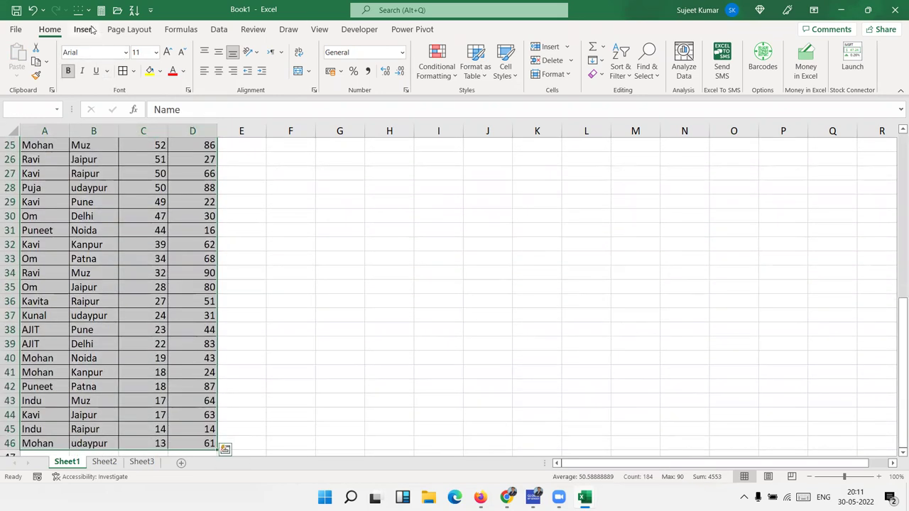
click(83, 29)
Step: Create a PivotTable on a new sheet with Name in Rows and Sum of Qty in Values
click(22, 57)
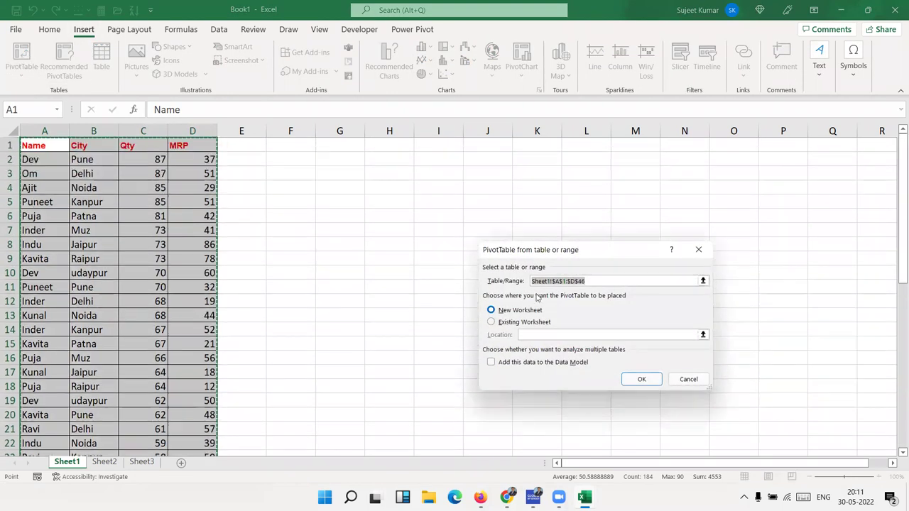
click(643, 379)
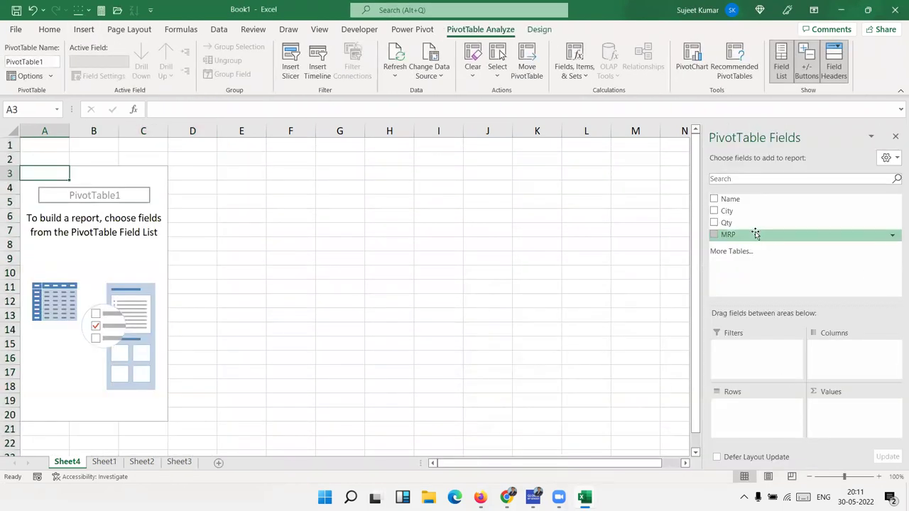
drag(750, 205, 777, 421)
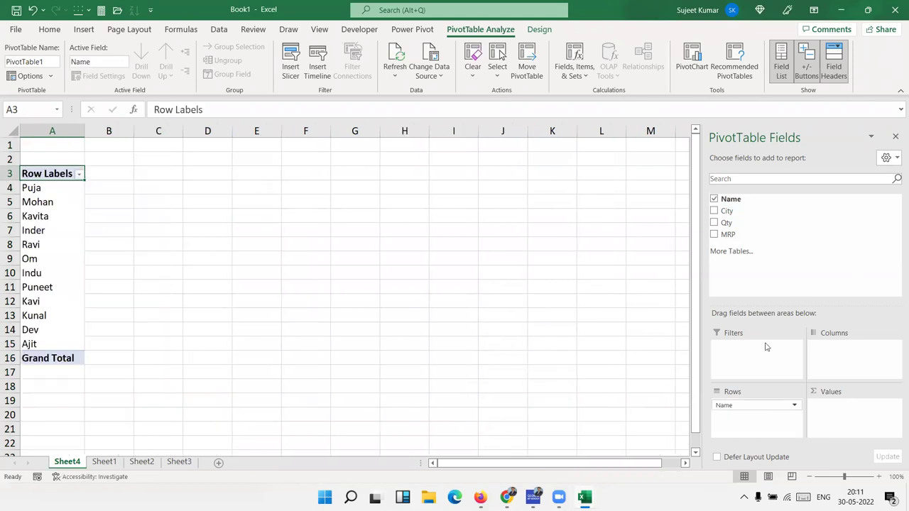
drag(726, 223, 826, 409)
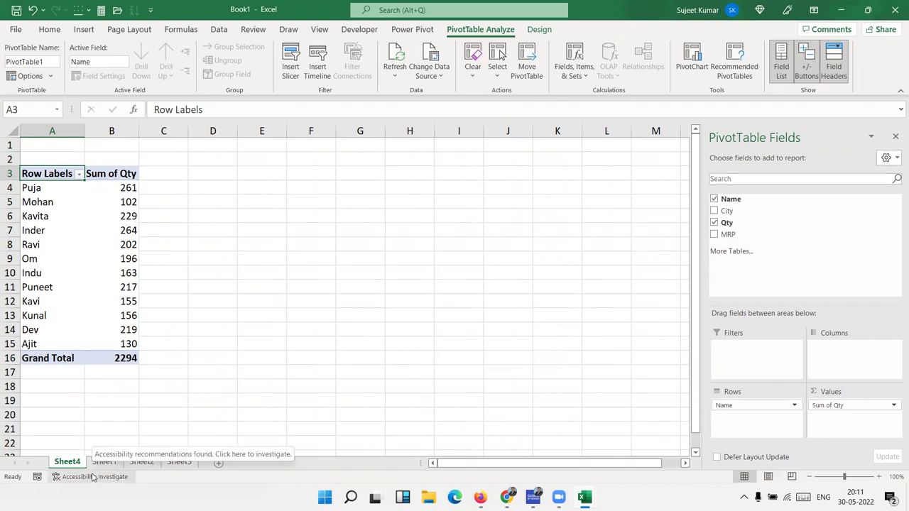
Step: Select Sum of Qty values and the names Kavita through Puneet to check the results
click(122, 245)
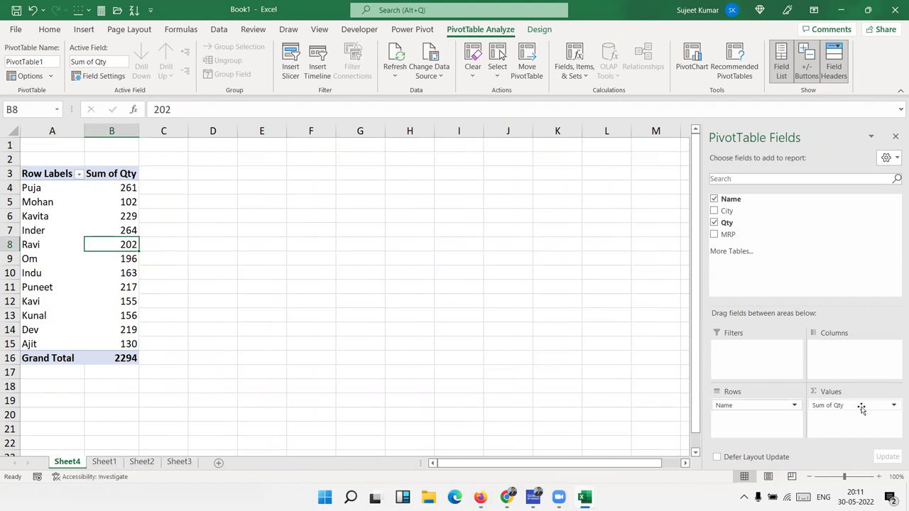
drag(67, 217, 64, 287)
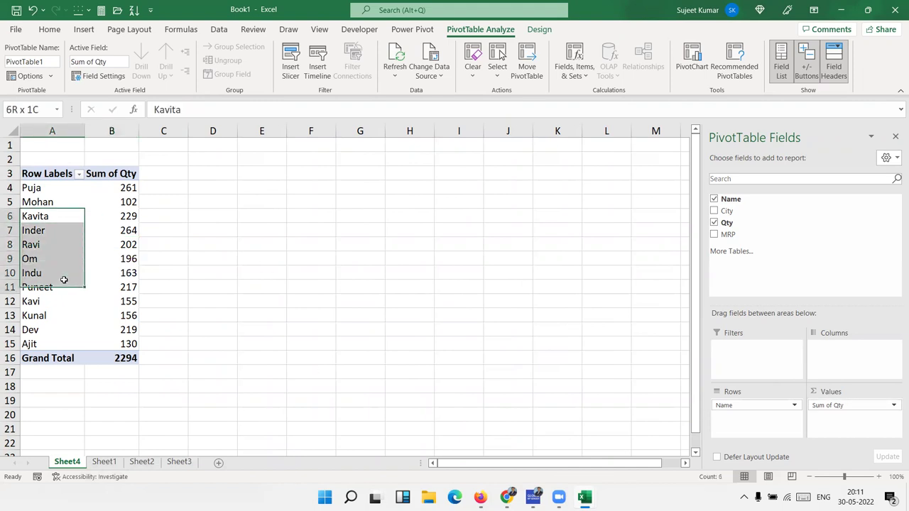
drag(118, 258, 118, 253)
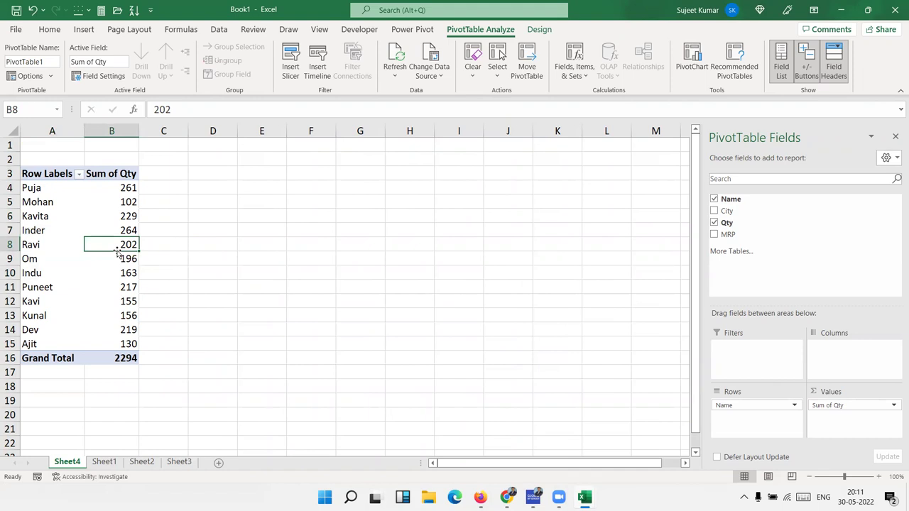
click(64, 218)
Step: Show Sum of Qty as % of Grand Total, then add Qty again as Sum of Qty2
click(839, 410)
click(839, 410)
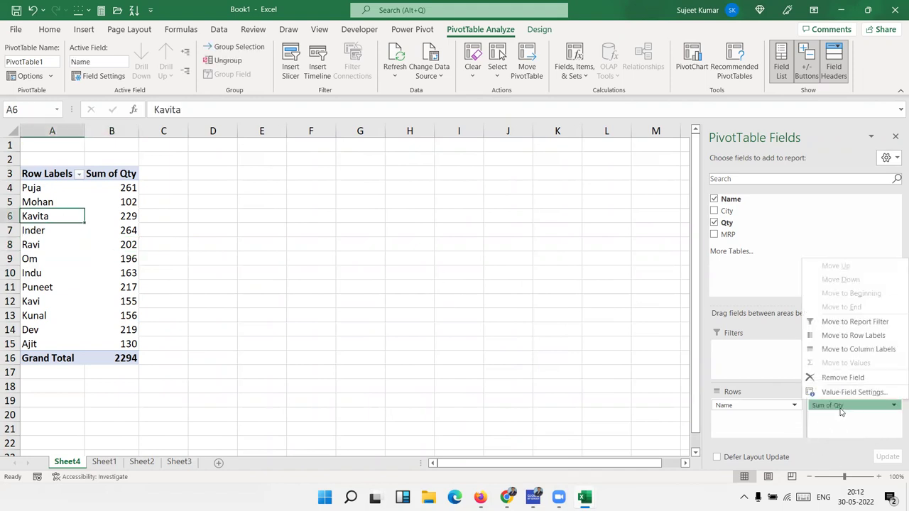
click(854, 394)
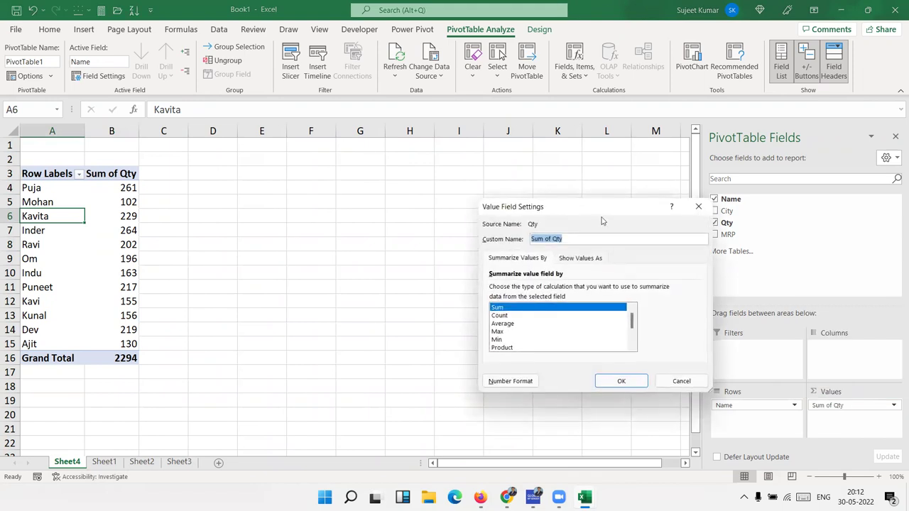
mouse_move(586, 200)
mouse_down()
mouse_move(539, 169)
mouse_move(282, 126)
mouse_up()
click(313, 179)
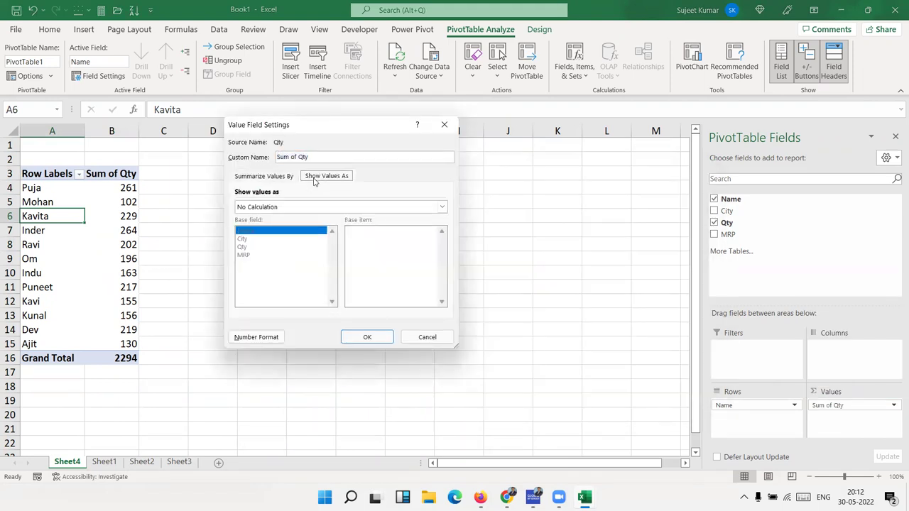
click(290, 207)
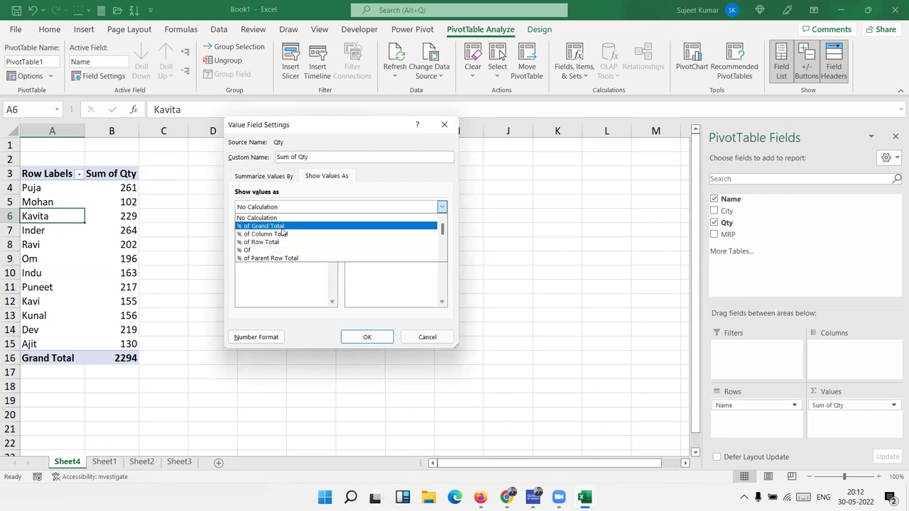
click(280, 228)
click(371, 339)
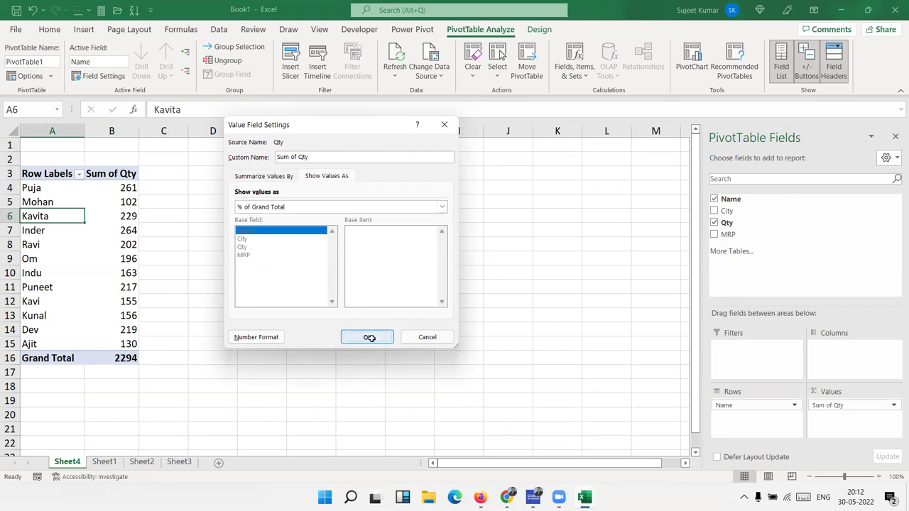
drag(727, 222, 858, 419)
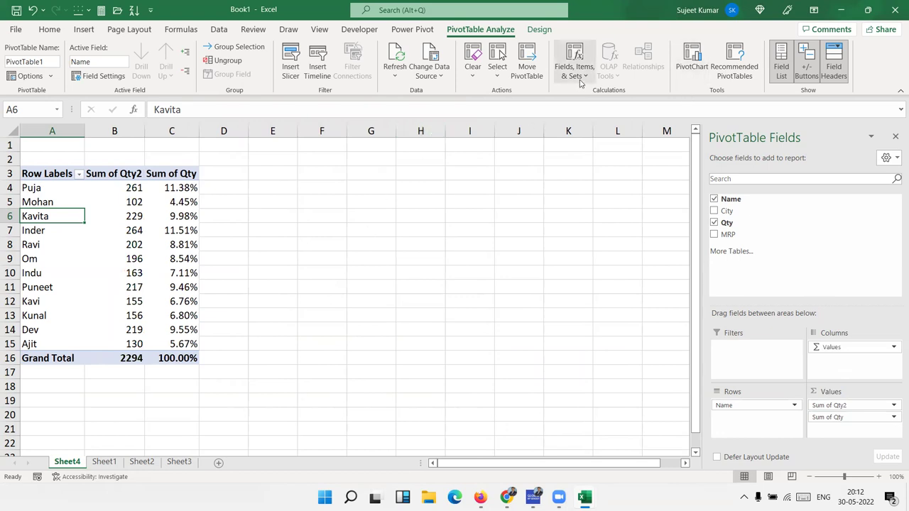
Step: Check the percentage and quantity cells, then open the Fields, Items & Sets menu
click(122, 189)
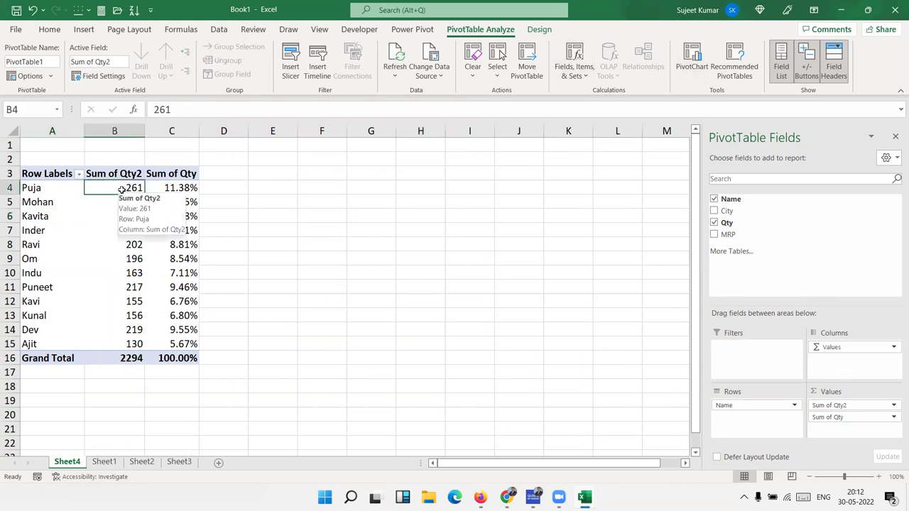
click(167, 189)
click(141, 203)
click(144, 221)
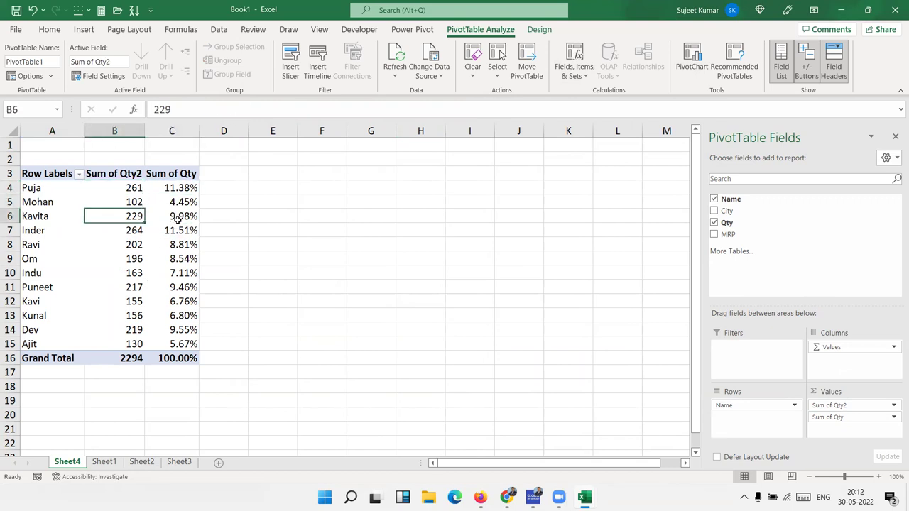
click(141, 232)
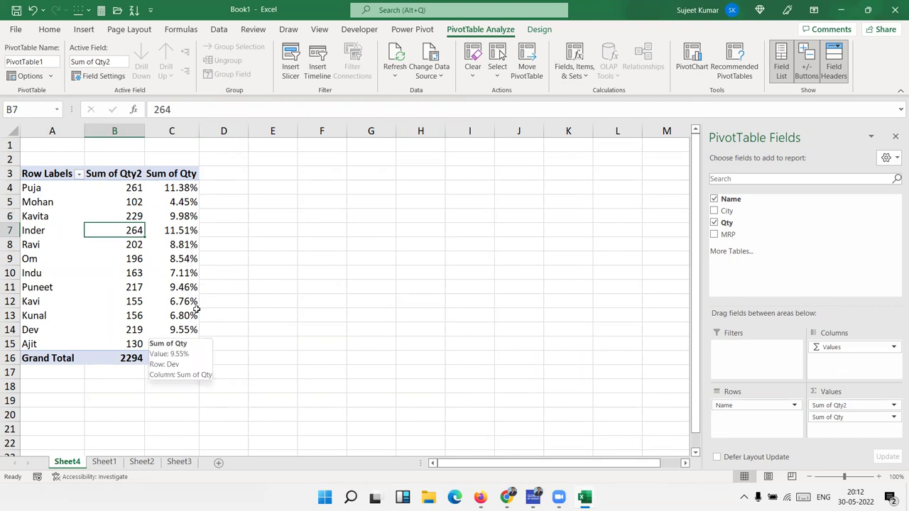
click(566, 71)
click(568, 67)
click(571, 67)
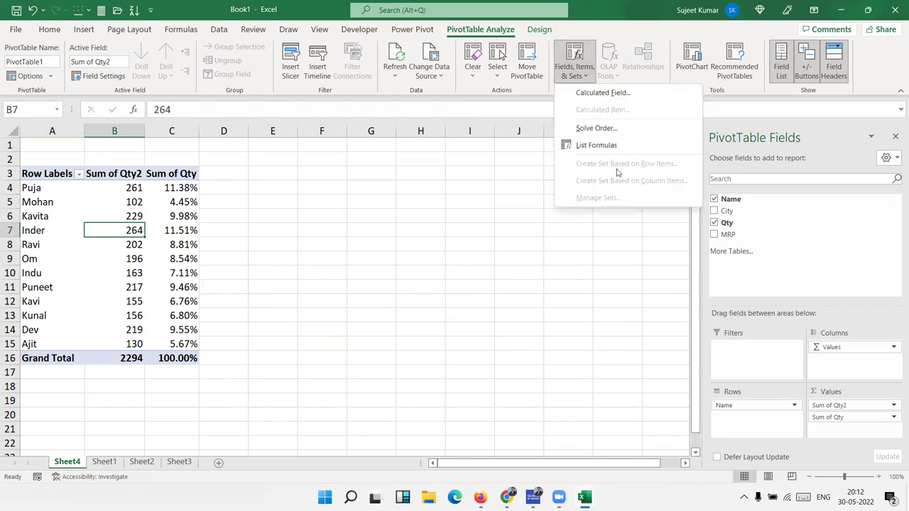
Step: Review Sum of Qty2's Show Values As choices and cancel without changes
click(893, 406)
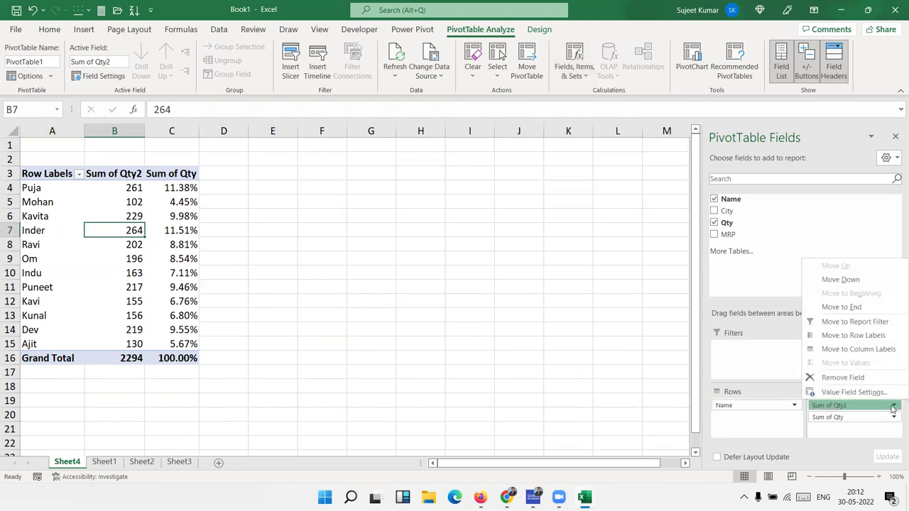
click(852, 392)
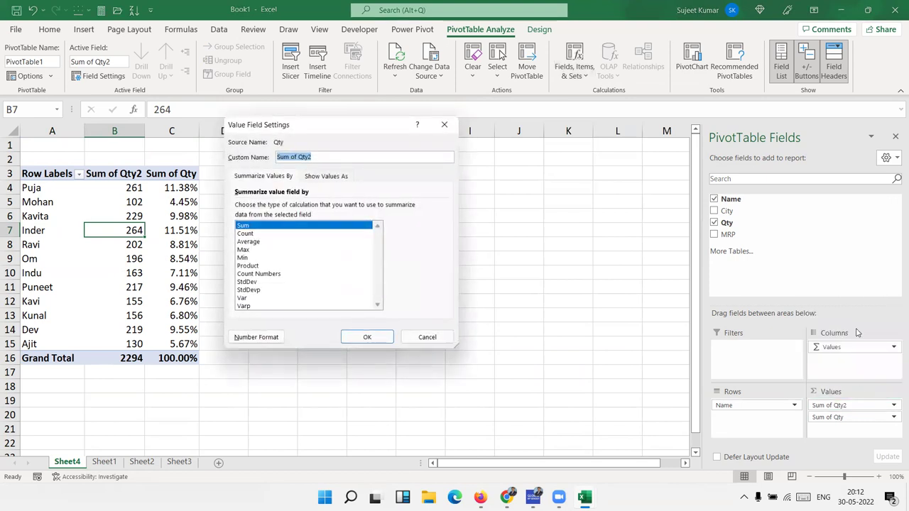
click(327, 176)
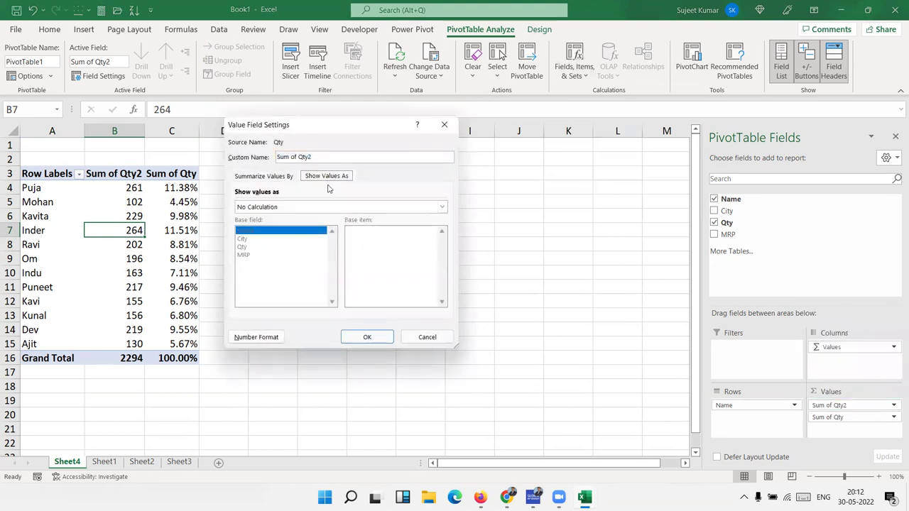
click(310, 207)
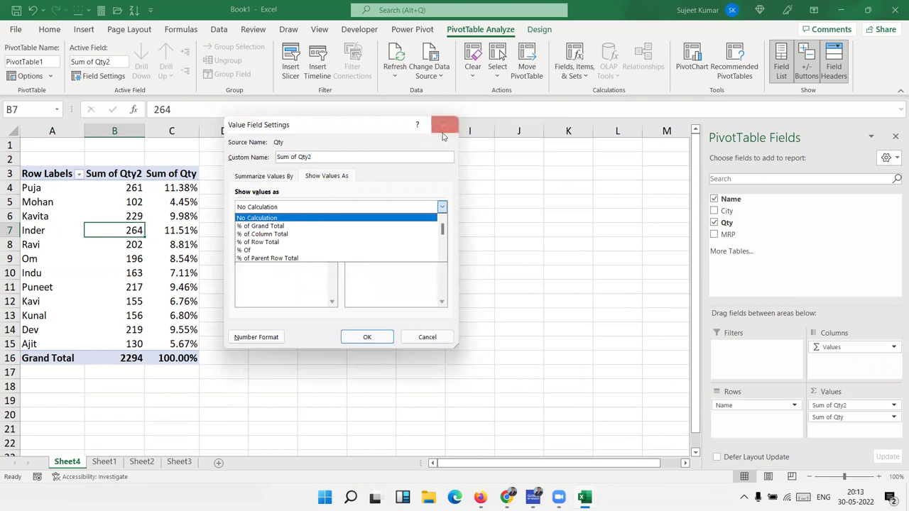
click(448, 128)
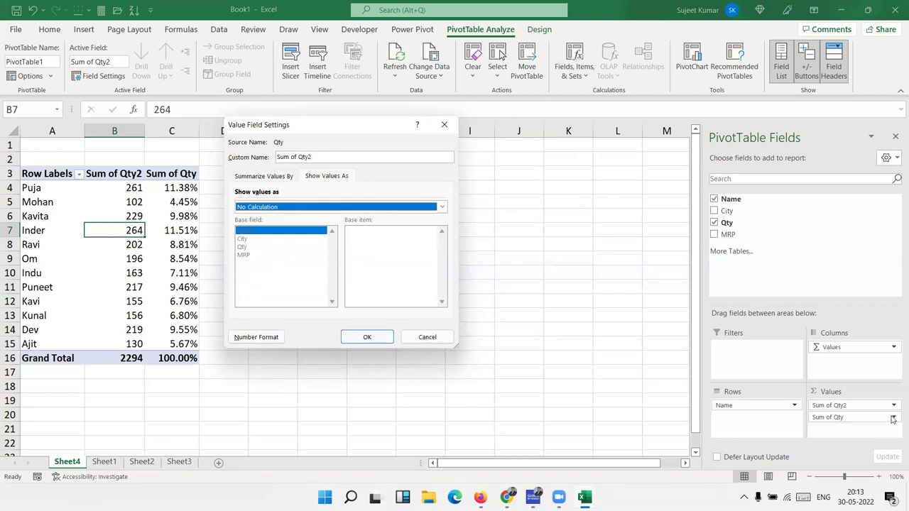
click(427, 337)
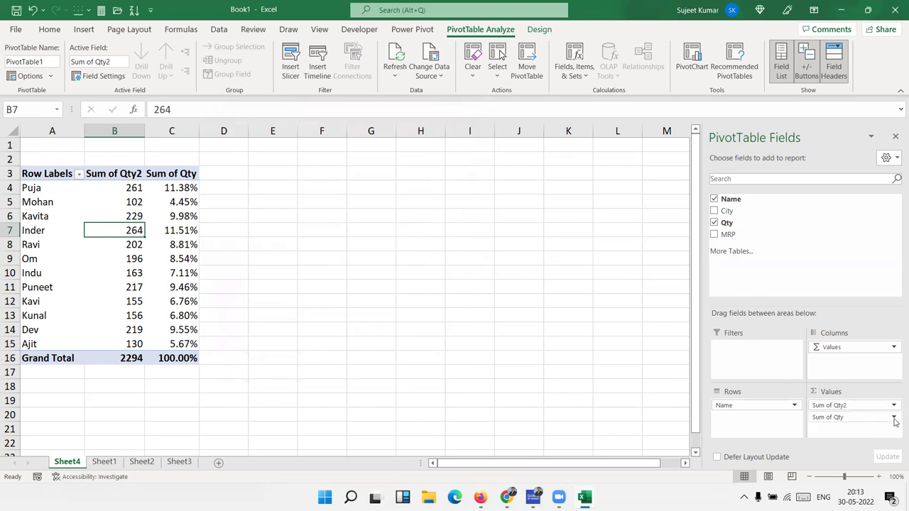
Step: Review Sum of Qty's Show Values As choices, cancel, and grab the Sum of Qty field
click(894, 418)
click(871, 404)
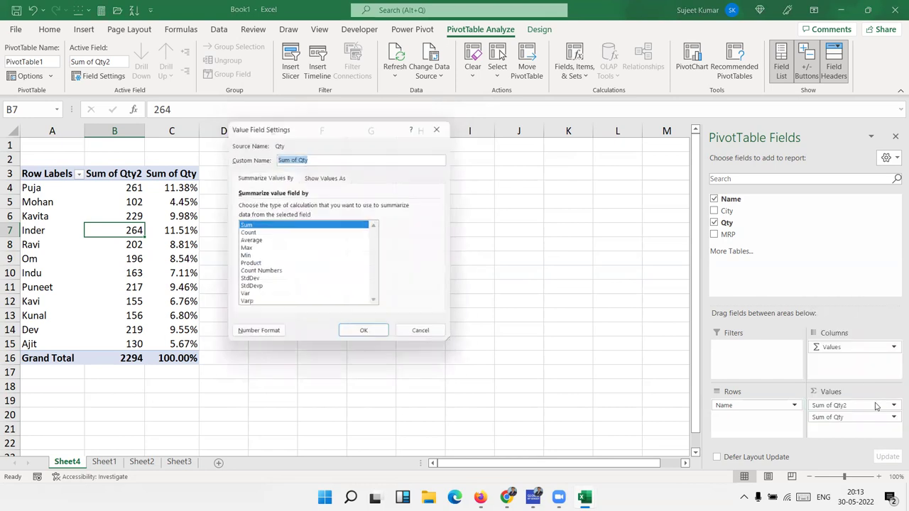
click(331, 181)
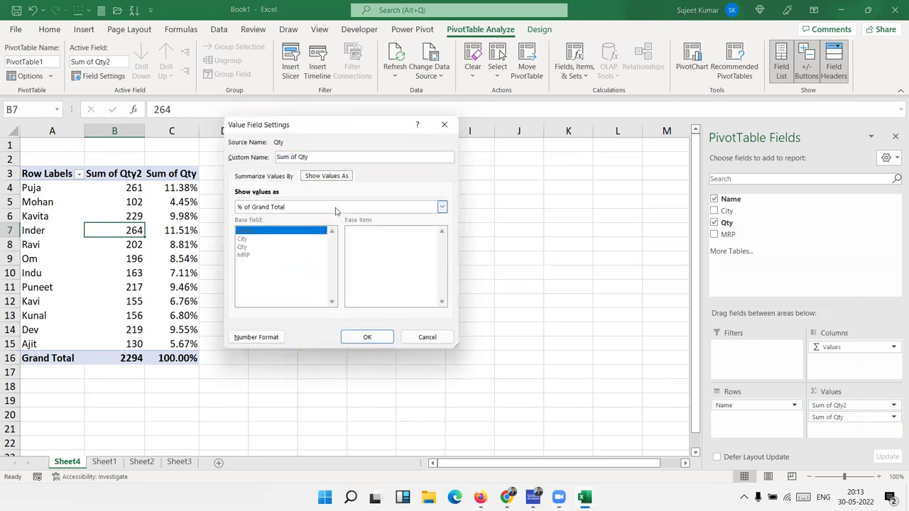
click(337, 208)
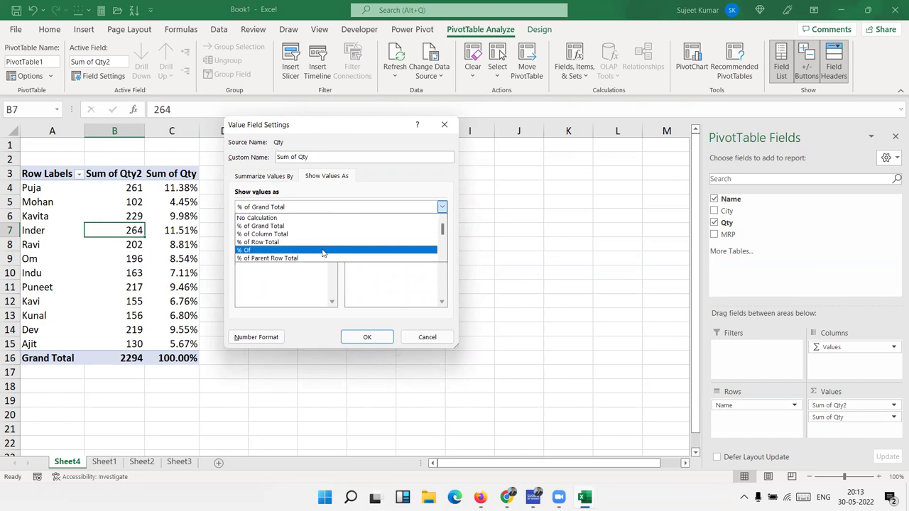
click(442, 340)
click(442, 339)
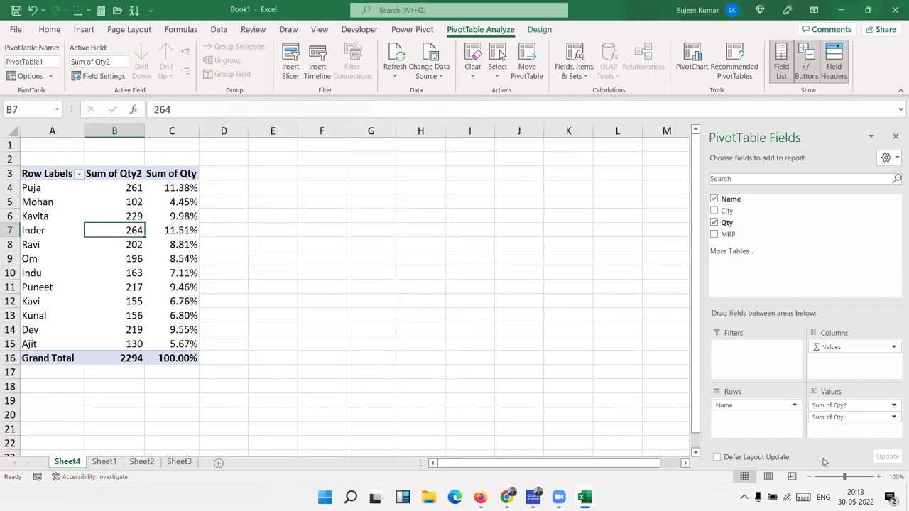
click(838, 420)
click(839, 422)
Step: Remove Sum of Qty from Values, move City to Columns, and inspect the grand totals
drag(838, 421, 820, 277)
mouse_move(739, 211)
mouse_down()
mouse_move(831, 315)
mouse_move(848, 359)
mouse_up()
mouse_move(467, 202)
mouse_down()
mouse_move(481, 296)
mouse_move(501, 304)
mouse_up()
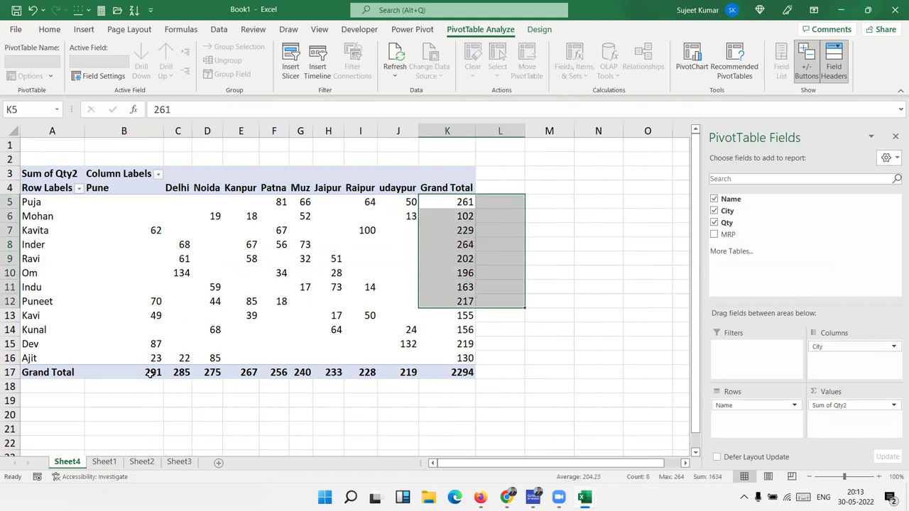
drag(152, 372, 251, 370)
click(348, 287)
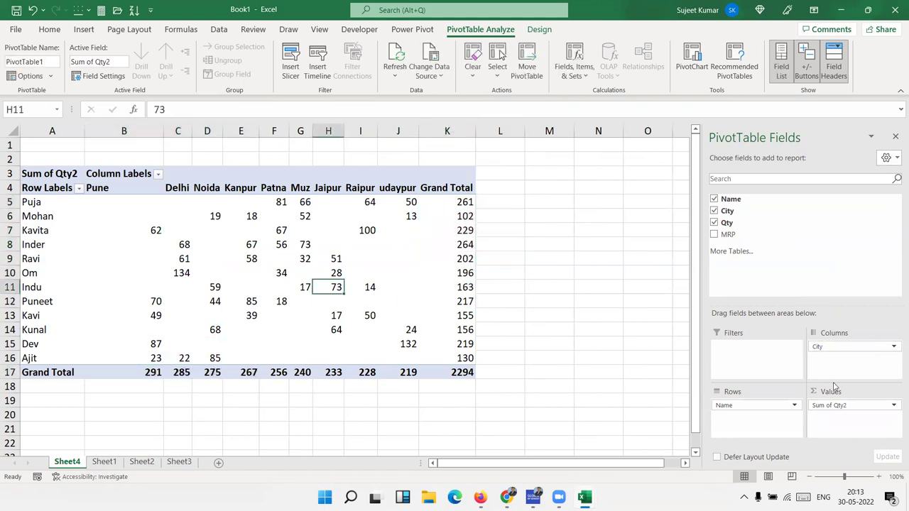
Step: Show Sum of Qty2 as % of Column Total
click(837, 405)
click(822, 389)
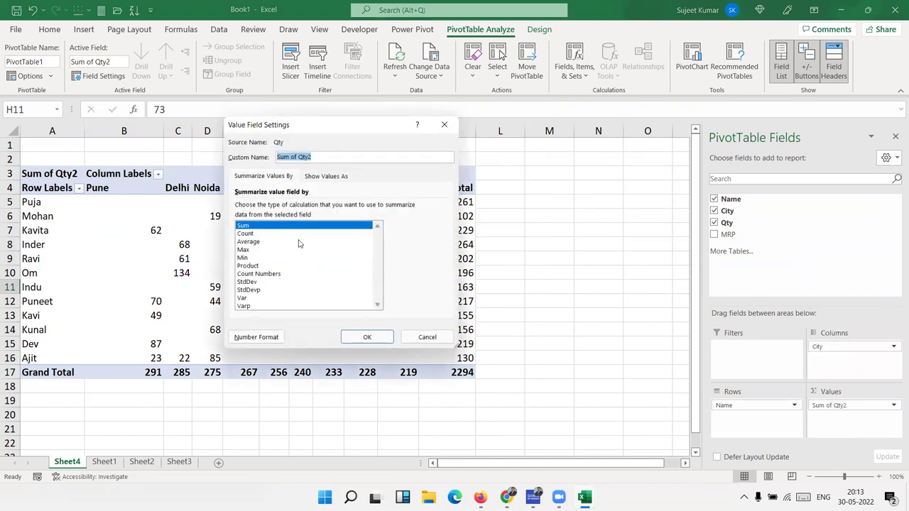
click(324, 176)
click(276, 206)
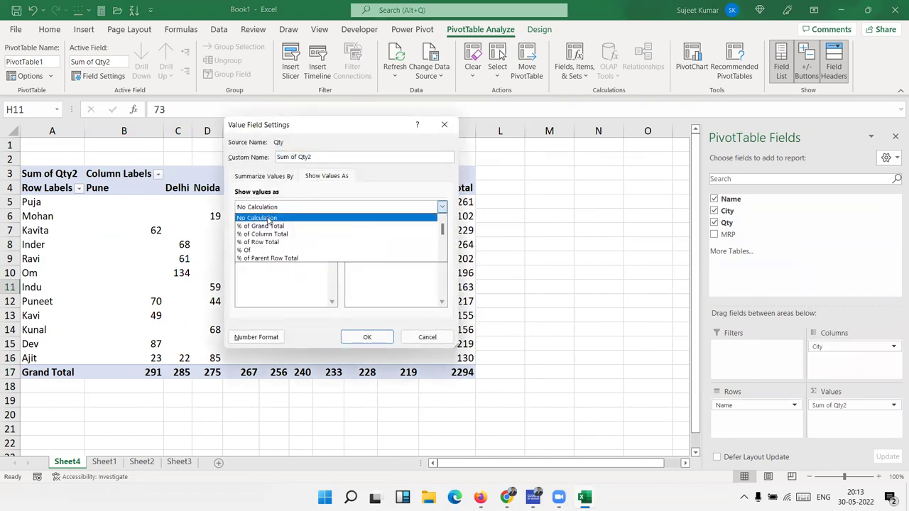
click(262, 234)
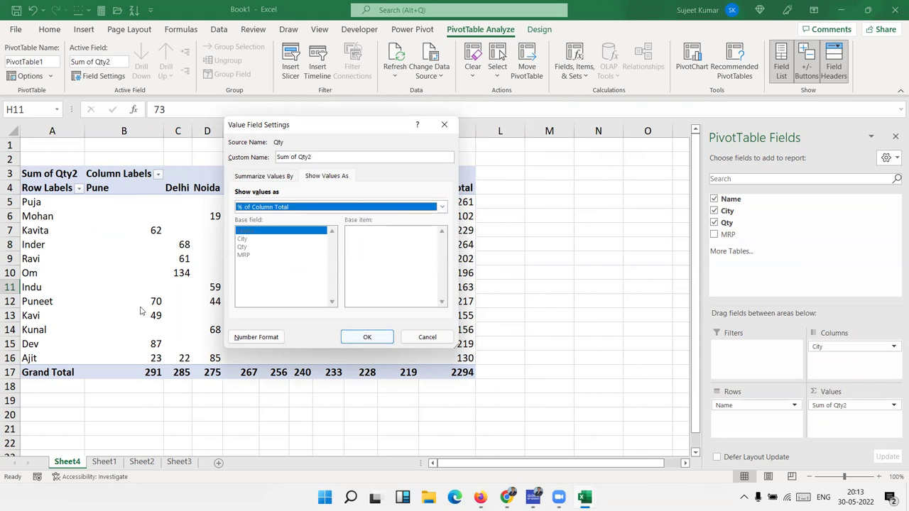
click(366, 337)
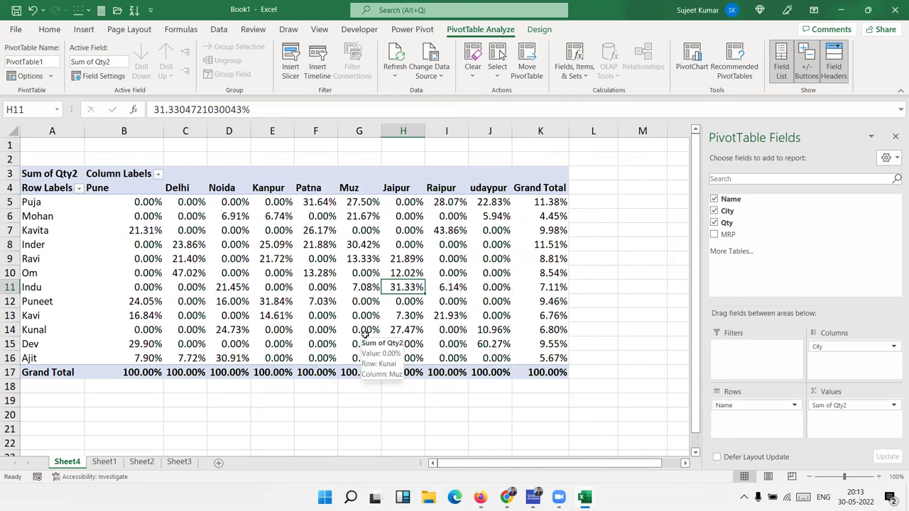
Step: Change Sum of Qty2 to display % of Row Total
click(893, 405)
click(881, 392)
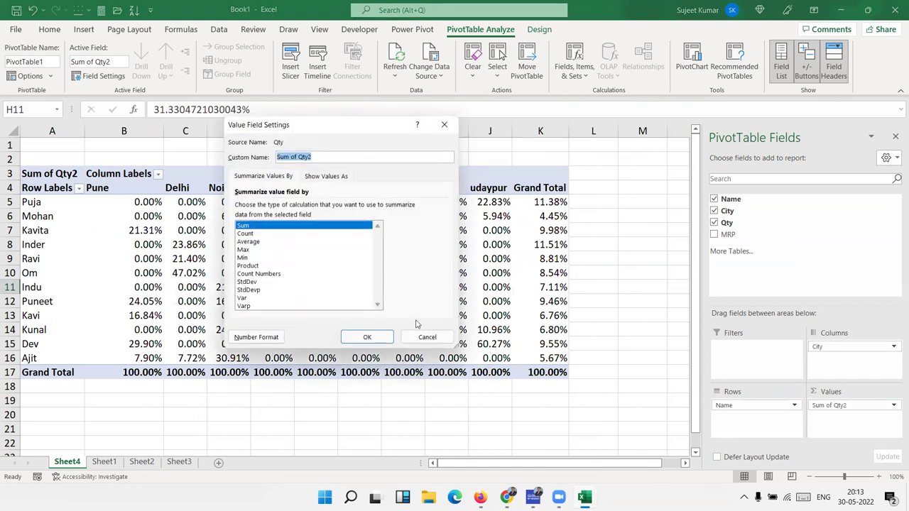
click(327, 176)
click(304, 207)
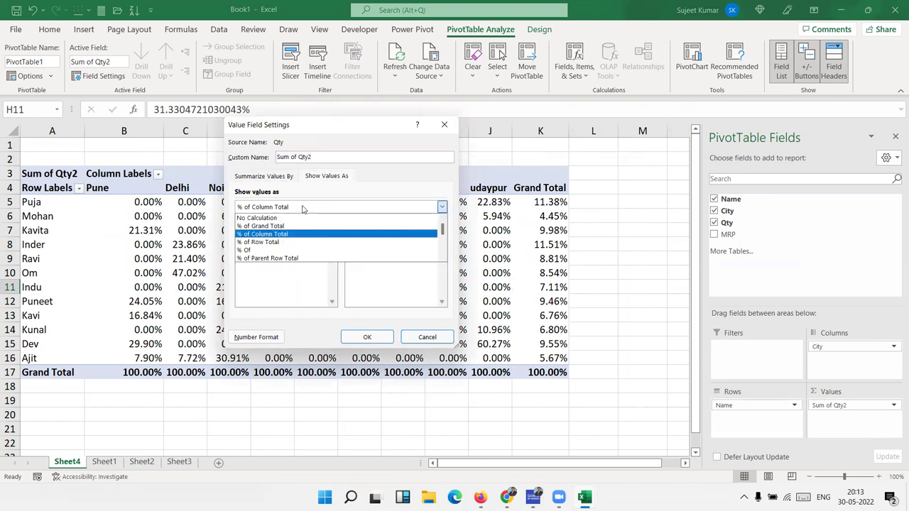
click(300, 243)
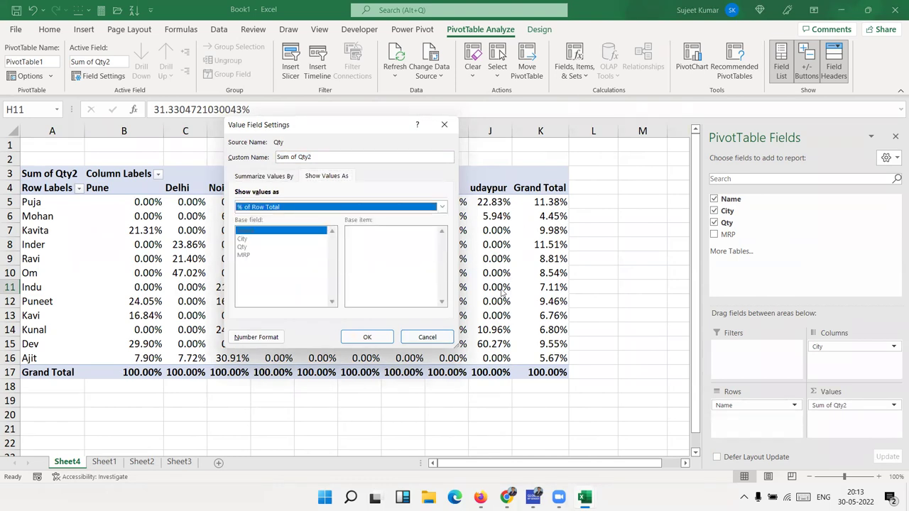
click(366, 337)
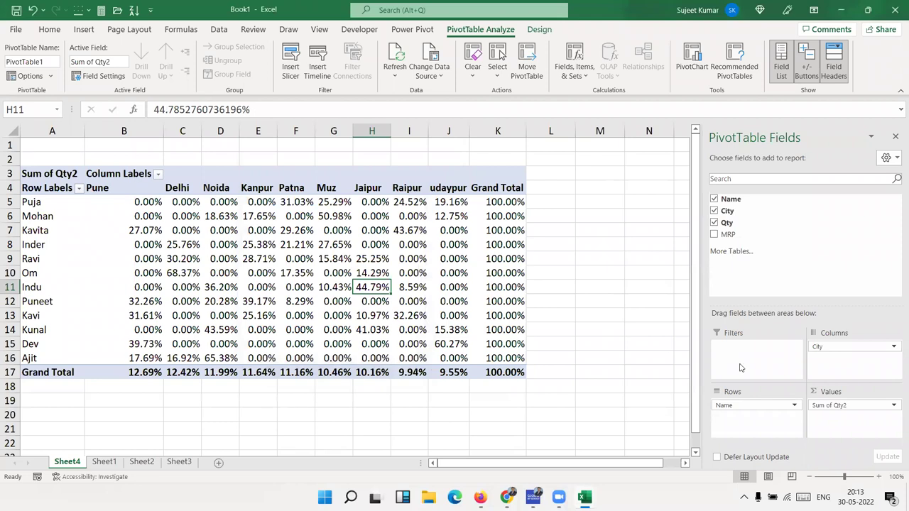
Step: Show Sum of Qty2 as % Of base item Puneet, then move City into Filters
click(823, 404)
click(826, 393)
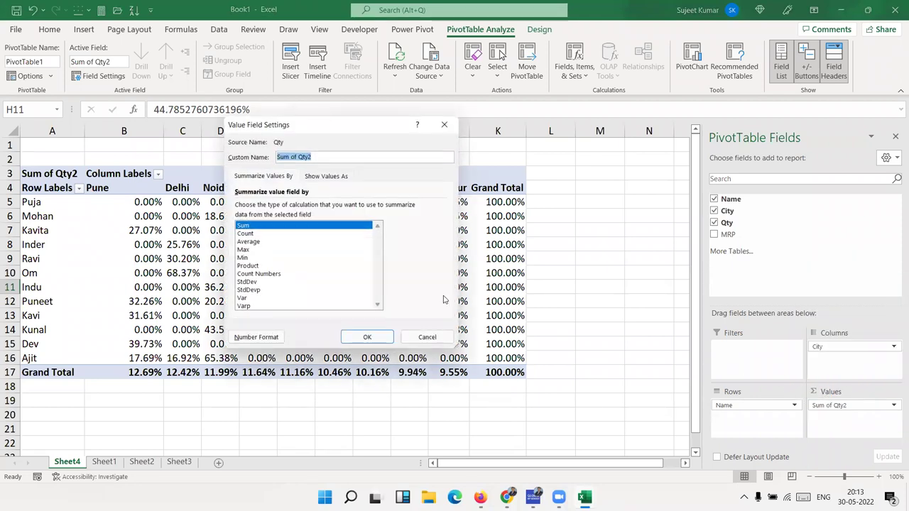
click(326, 177)
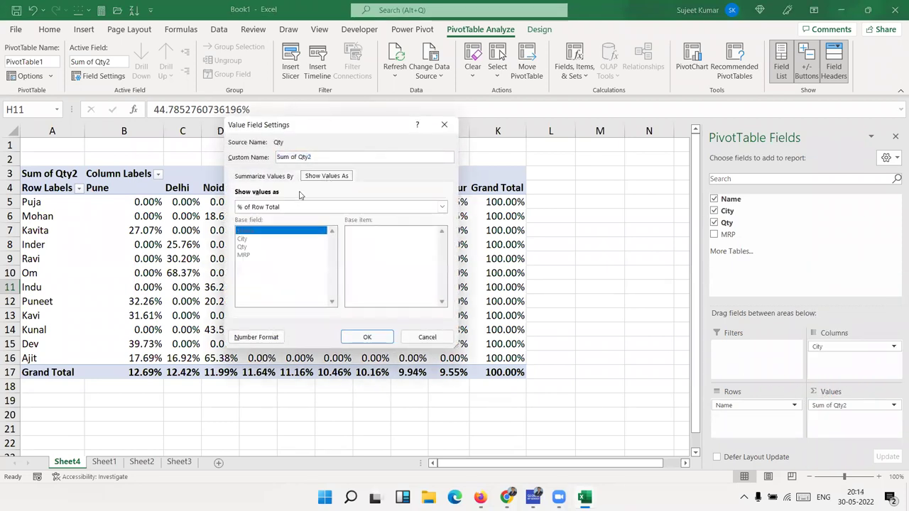
click(441, 207)
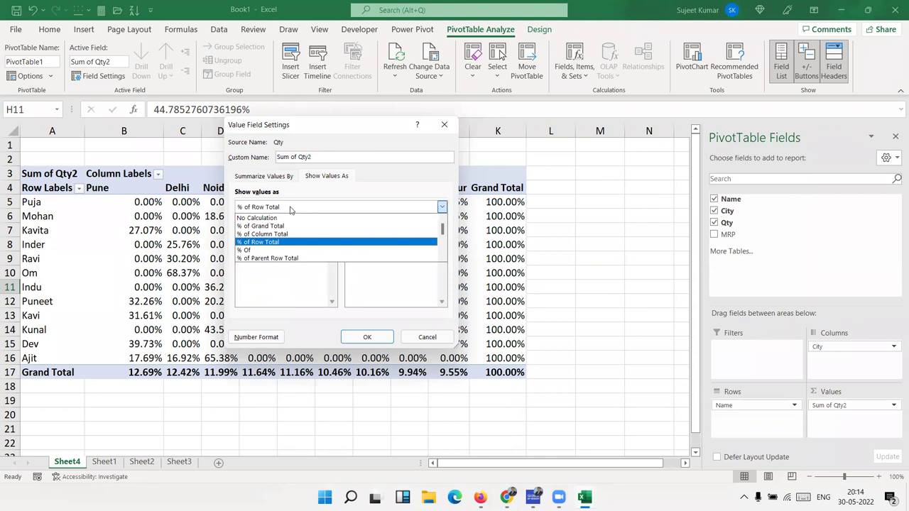
click(272, 251)
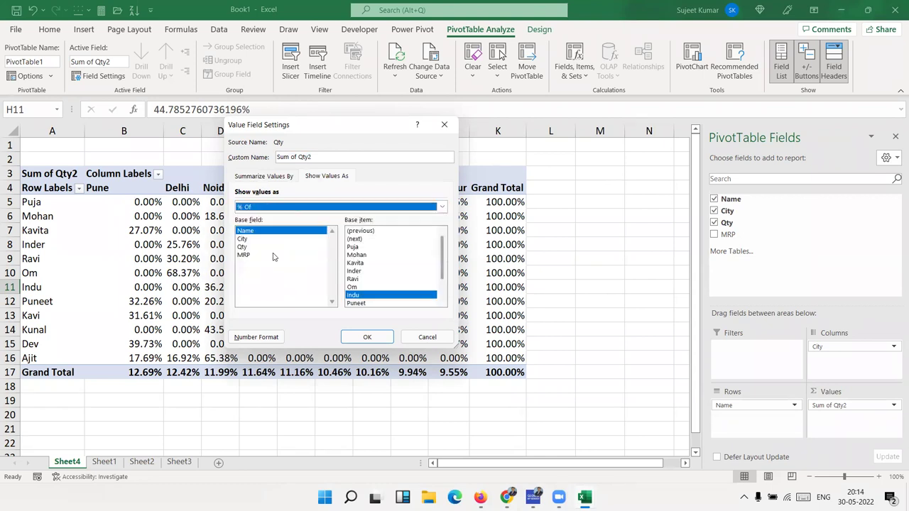
click(356, 303)
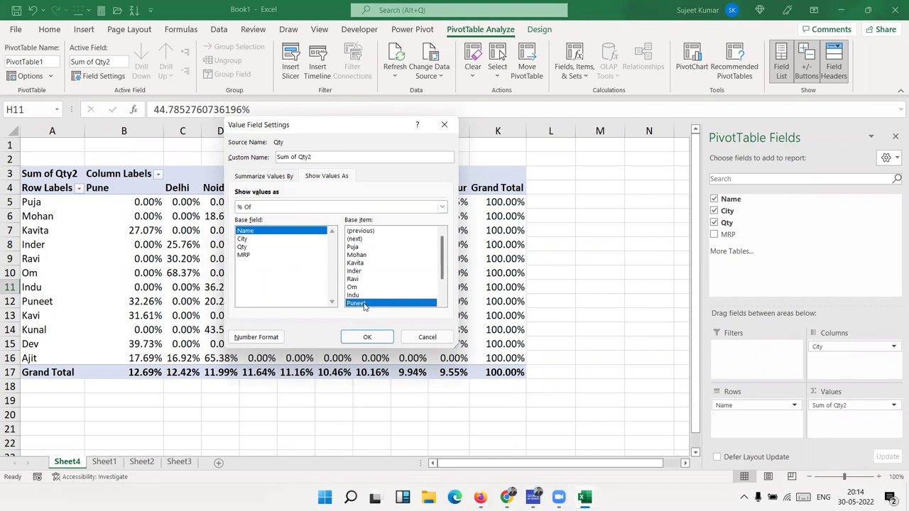
click(362, 337)
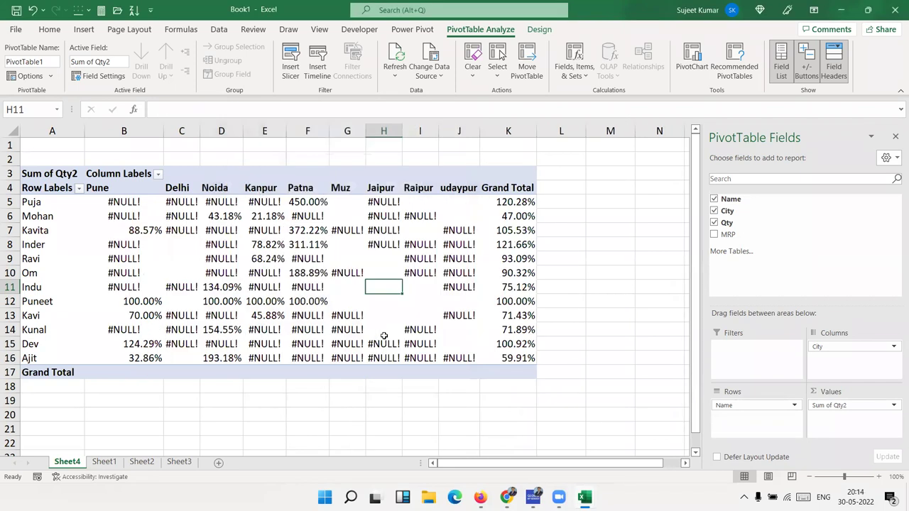
click(858, 410)
drag(816, 349, 781, 353)
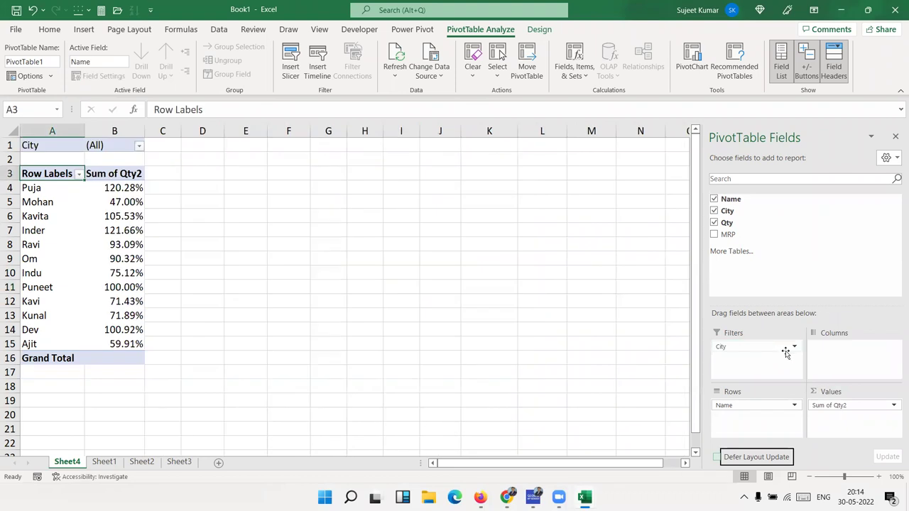
Step: Change Sum of Qty2 to a Running Total In by Name, reaching 2294
click(835, 405)
click(835, 405)
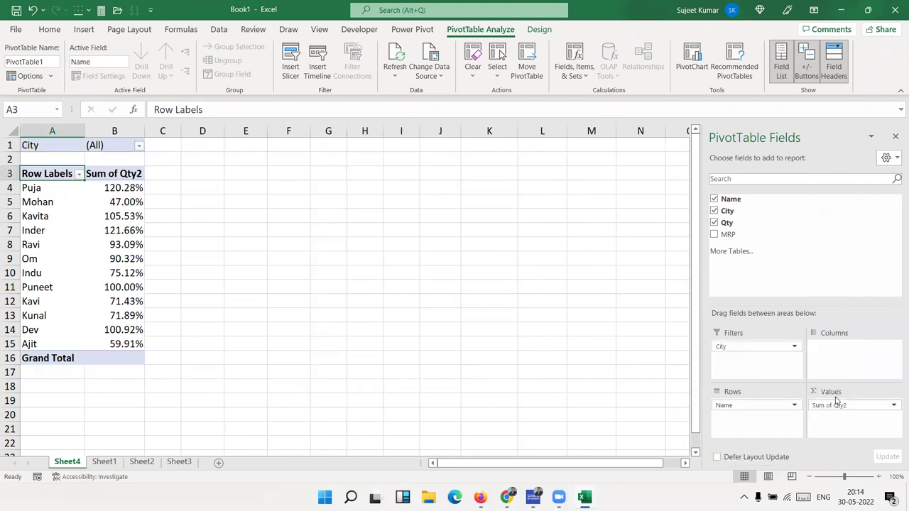
click(835, 404)
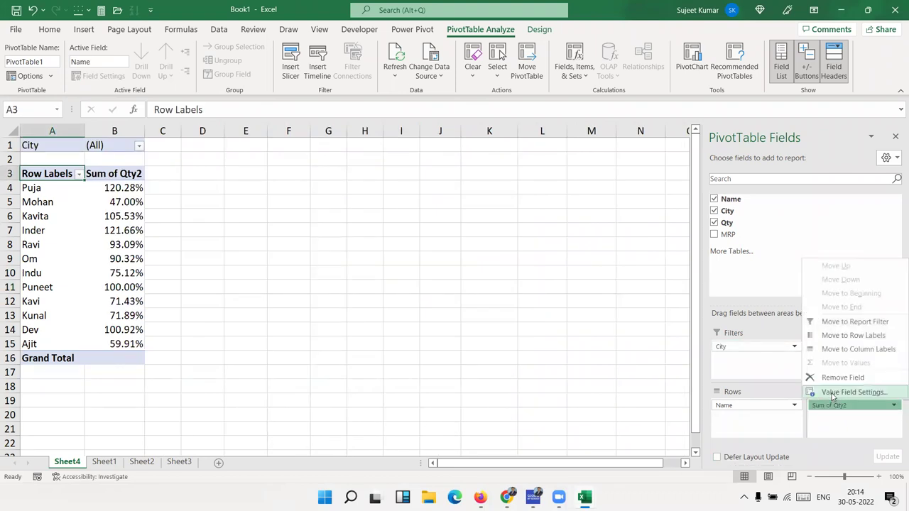
click(835, 390)
click(337, 178)
click(323, 206)
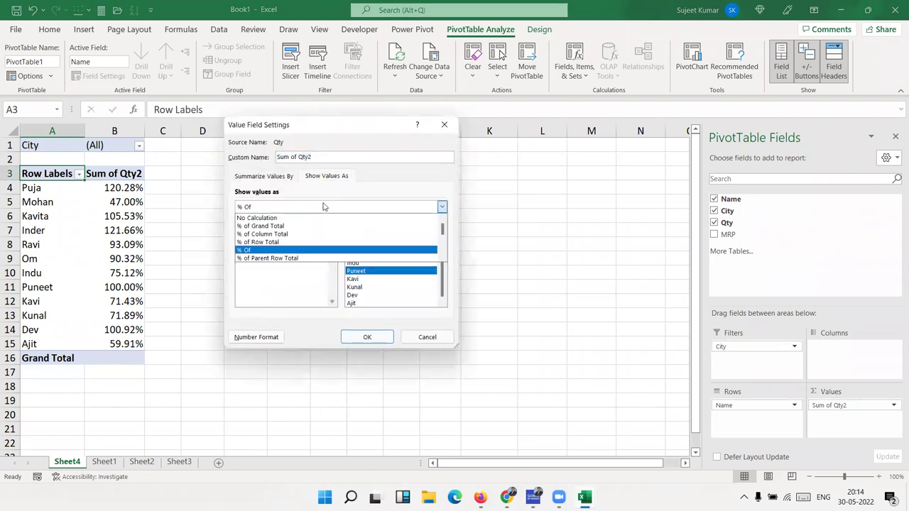
scroll(319, 253, down, 1)
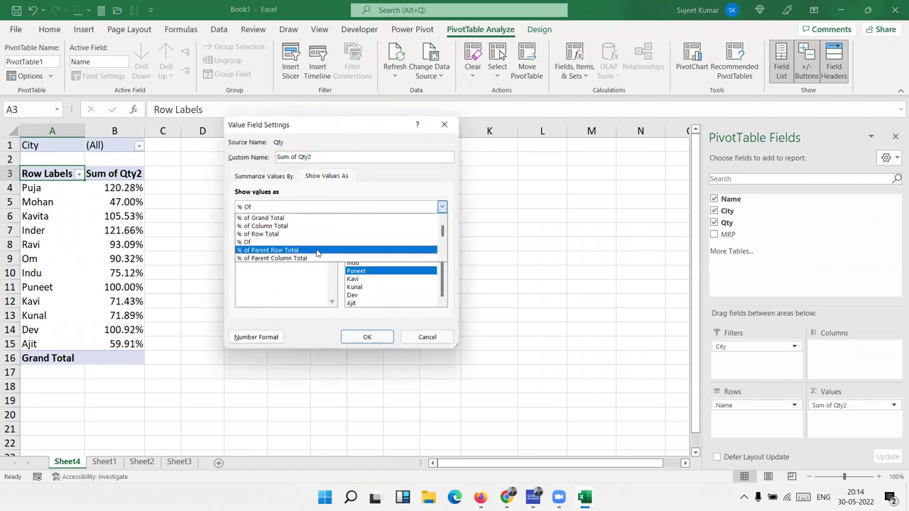
scroll(317, 253, down, 2)
scroll(316, 254, down, 1)
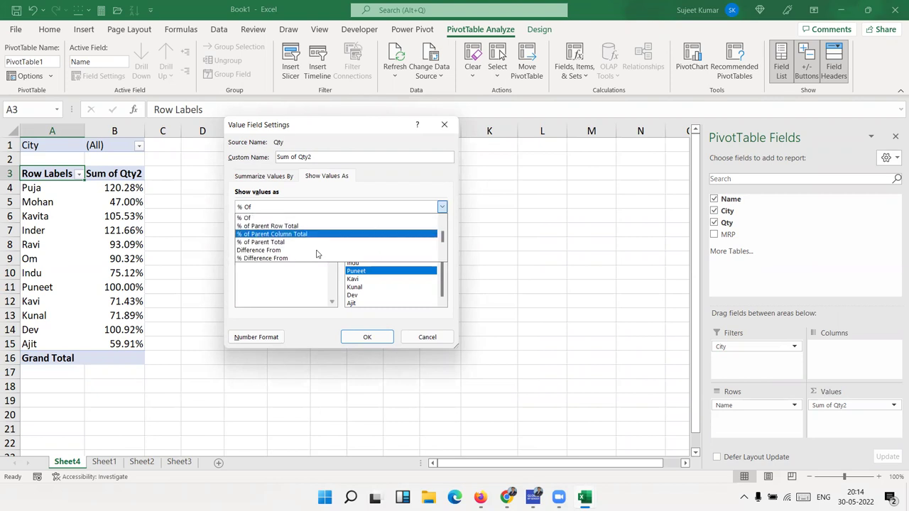
scroll(316, 253, down, 1)
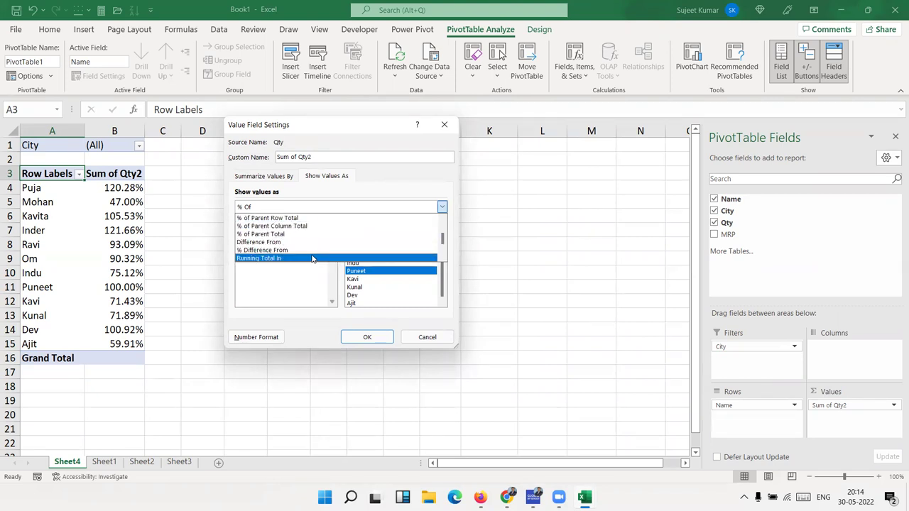
click(311, 259)
click(359, 335)
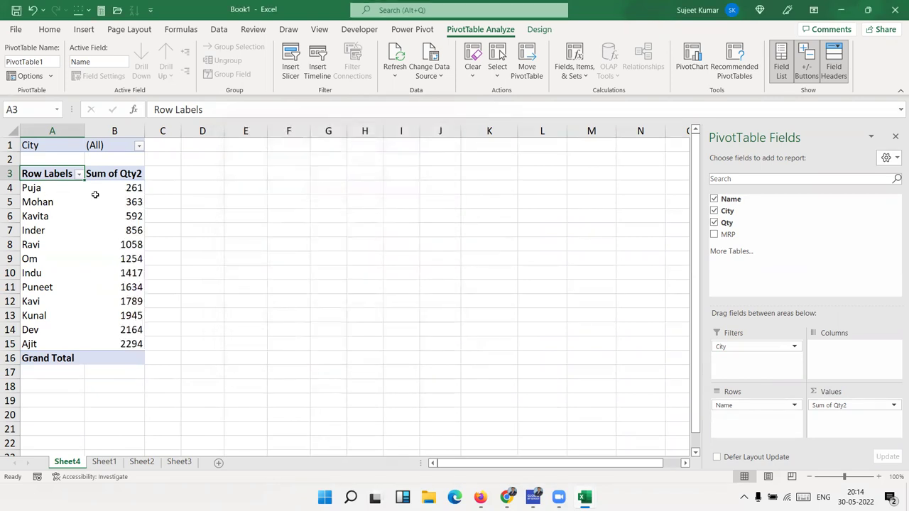
Step: Add Qty to Values as plain Sum of Qty and compare it with the running totals for Puja, Mohan and Kavita
click(118, 193)
click(132, 202)
drag(727, 222, 857, 414)
click(119, 187)
click(176, 190)
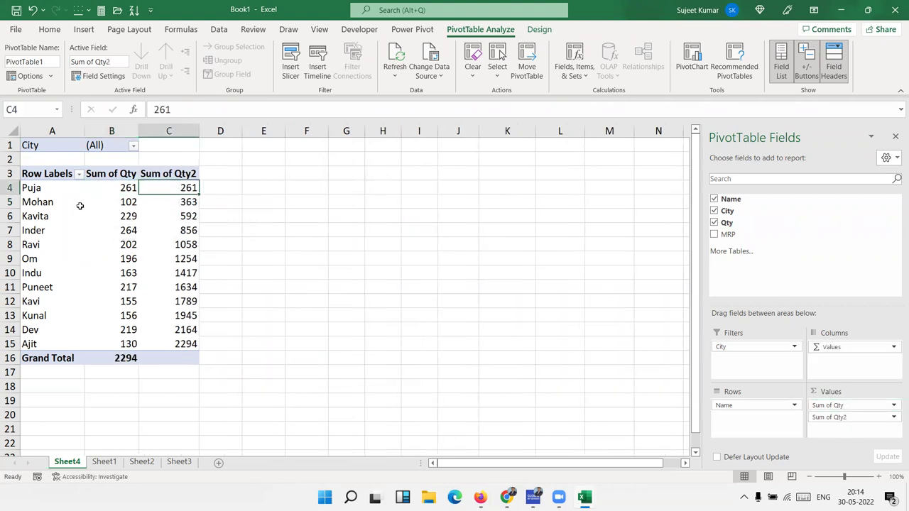
click(130, 202)
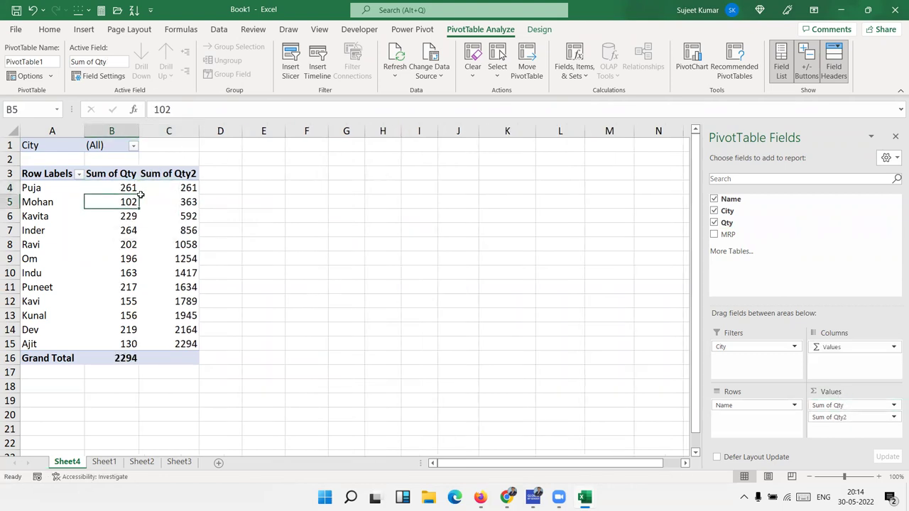
click(192, 203)
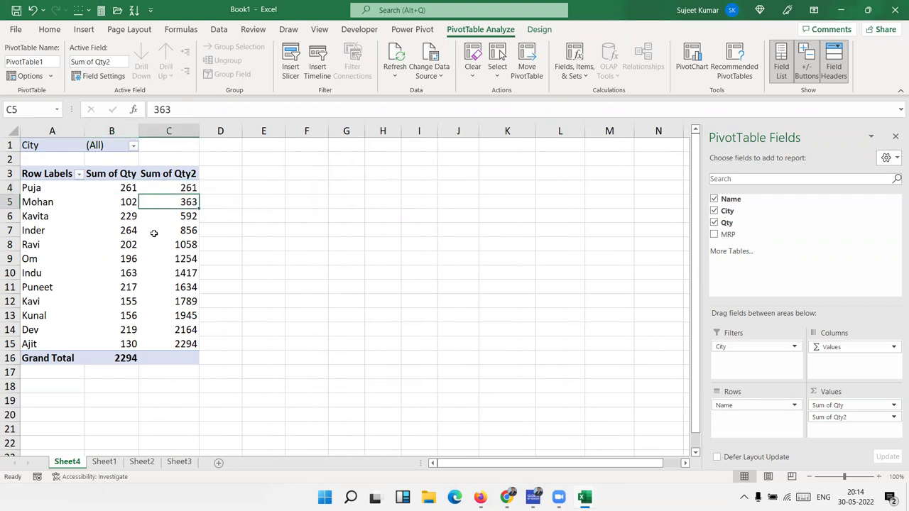
click(65, 209)
click(115, 217)
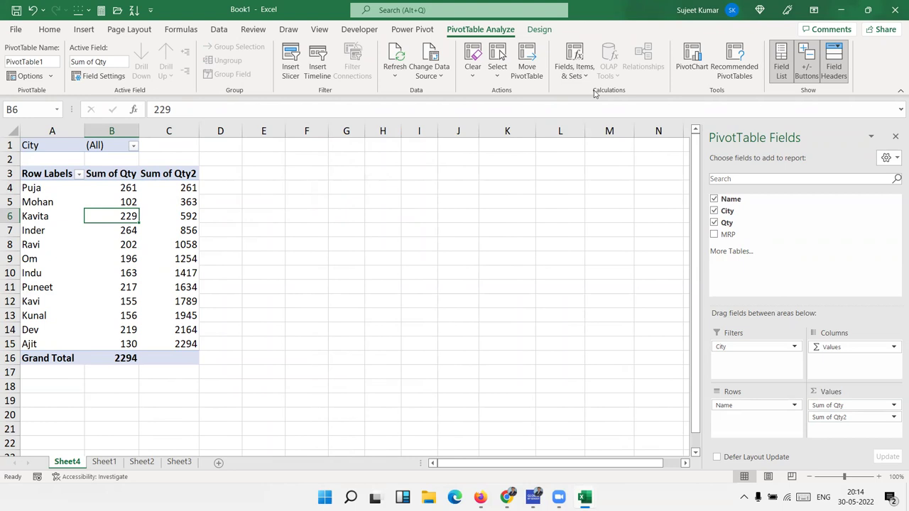
Step: Replace both value fields with plain Sum of Qty and Sum of MRP
mouse_move(861, 406)
mouse_down()
mouse_move(874, 421)
mouse_move(817, 266)
mouse_up()
drag(856, 406, 805, 274)
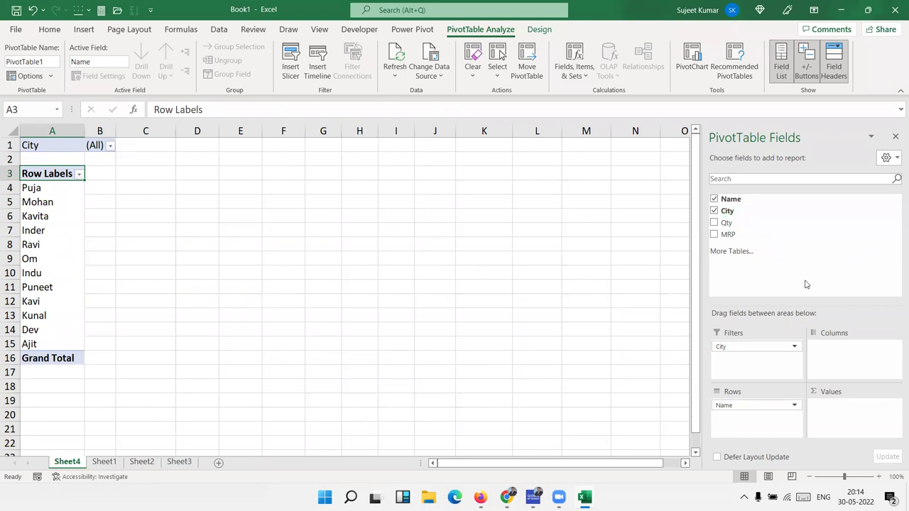
drag(756, 224, 834, 406)
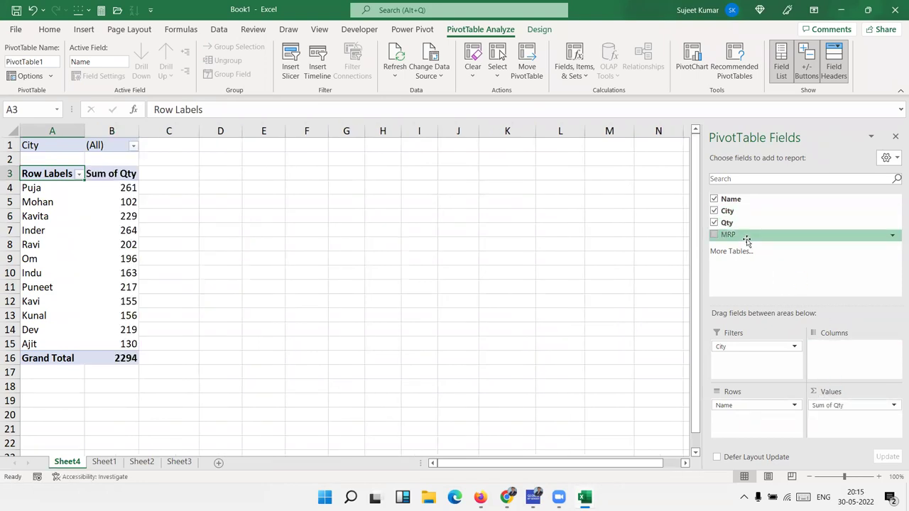
drag(745, 240, 846, 434)
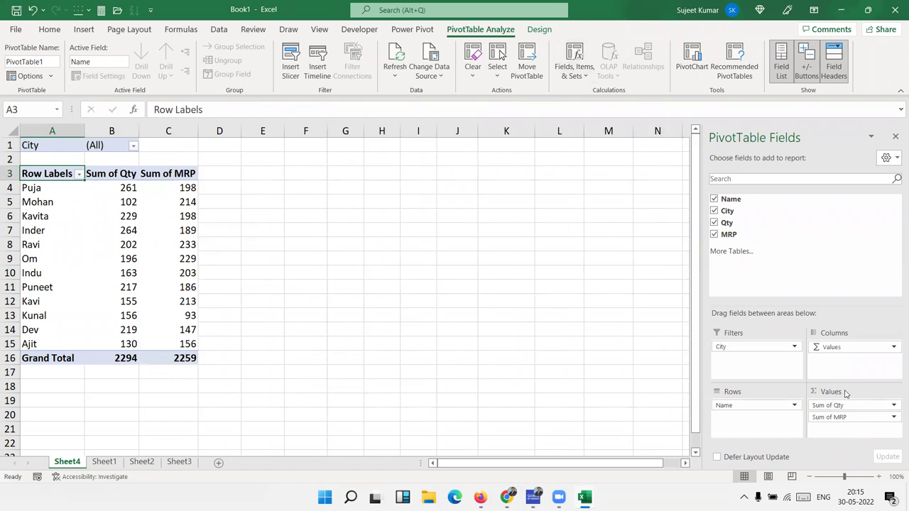
Step: Review Sum of Qty's value settings without changes, then select the Sum of Qty and Sum of MRP headers
click(837, 405)
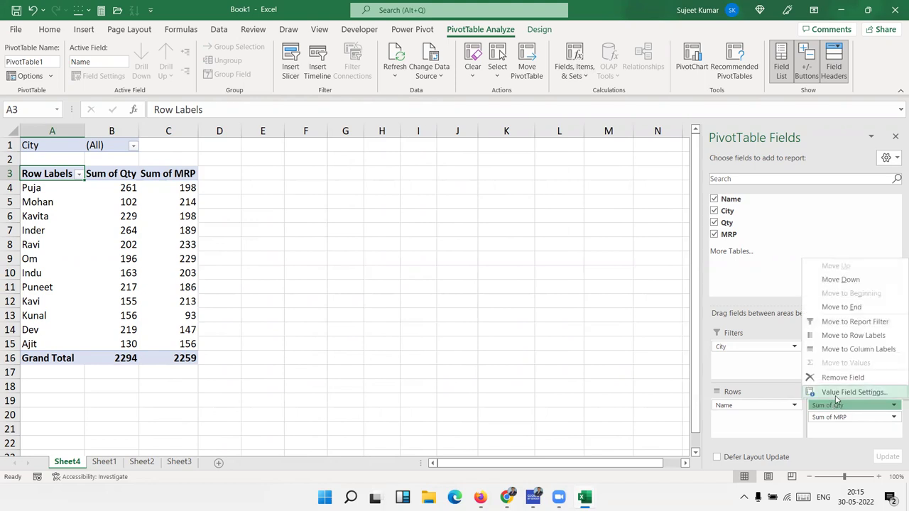
click(852, 392)
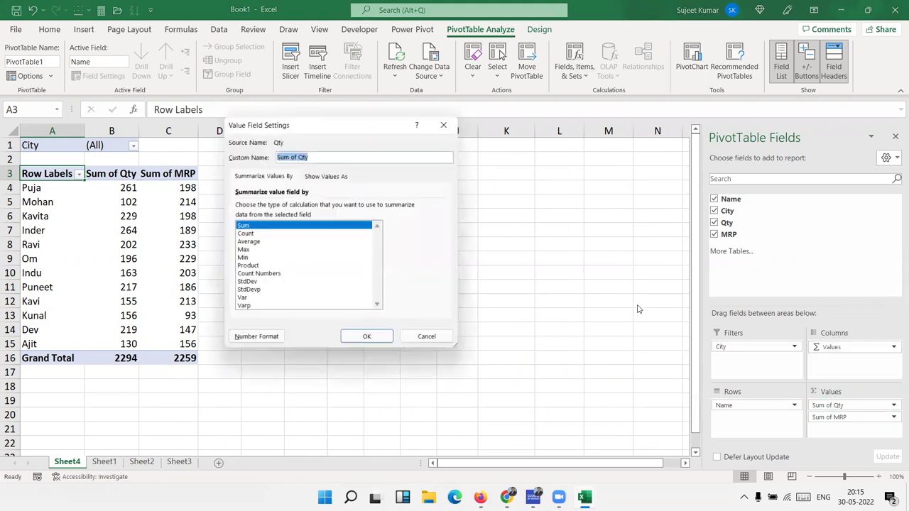
click(329, 177)
click(334, 206)
click(334, 207)
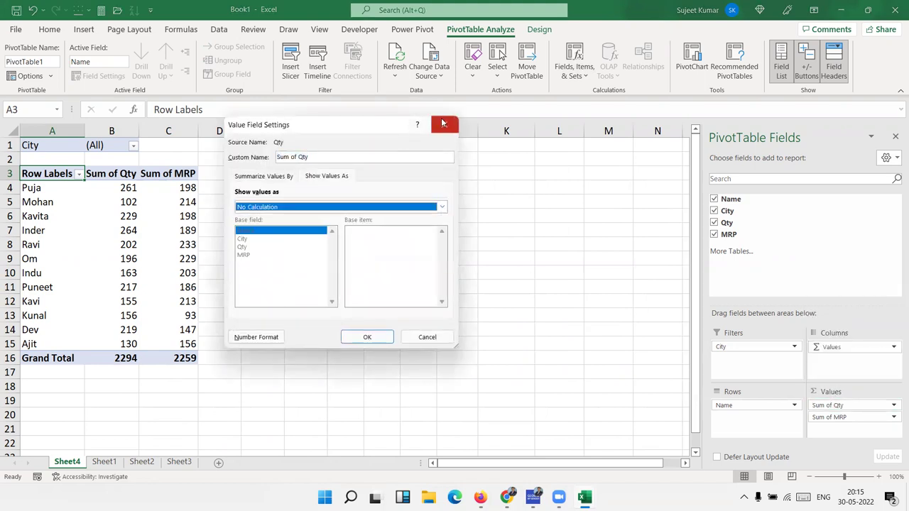
click(444, 125)
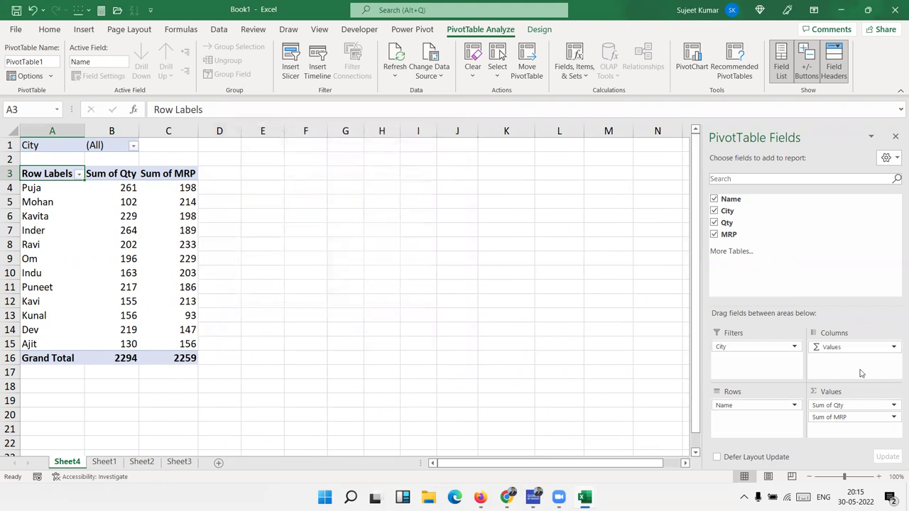
click(117, 173)
click(159, 178)
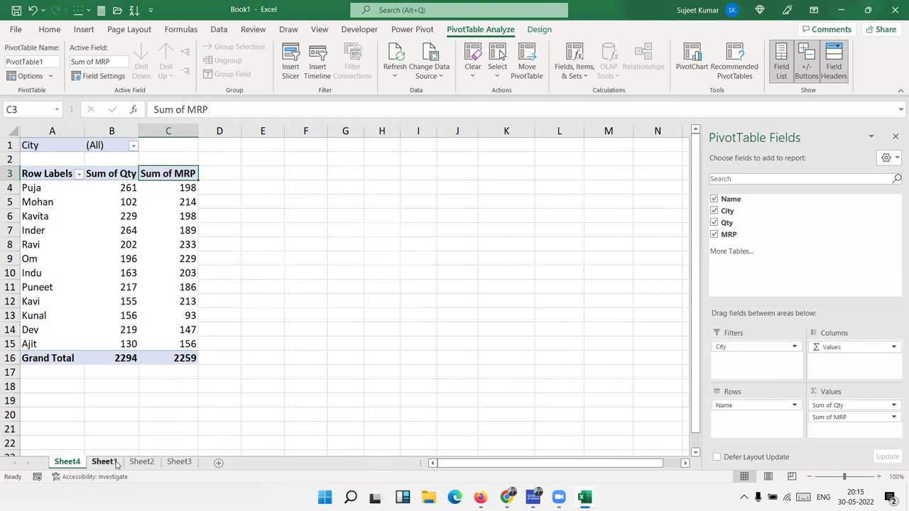
Step: Inspect Sheet1's Qty and MRP data, noting MRP comes from RANDBETWEEN formulas
click(118, 462)
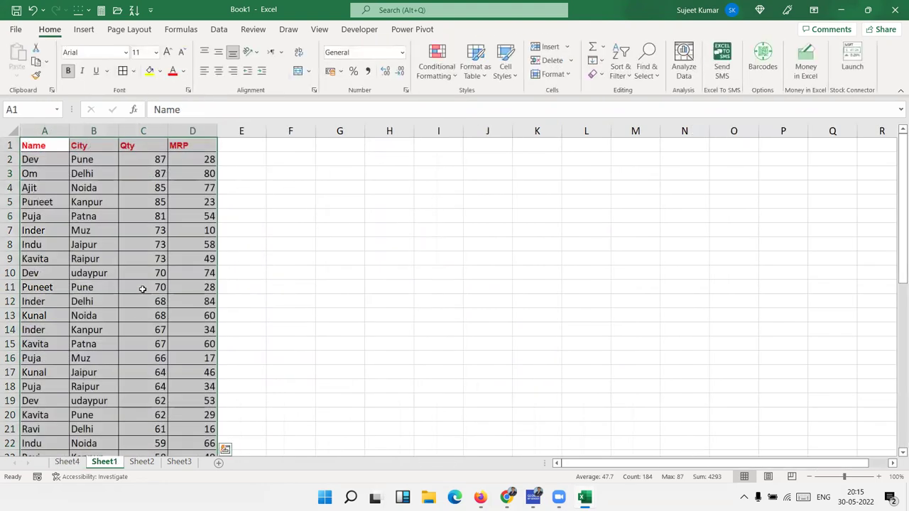
click(143, 288)
click(135, 157)
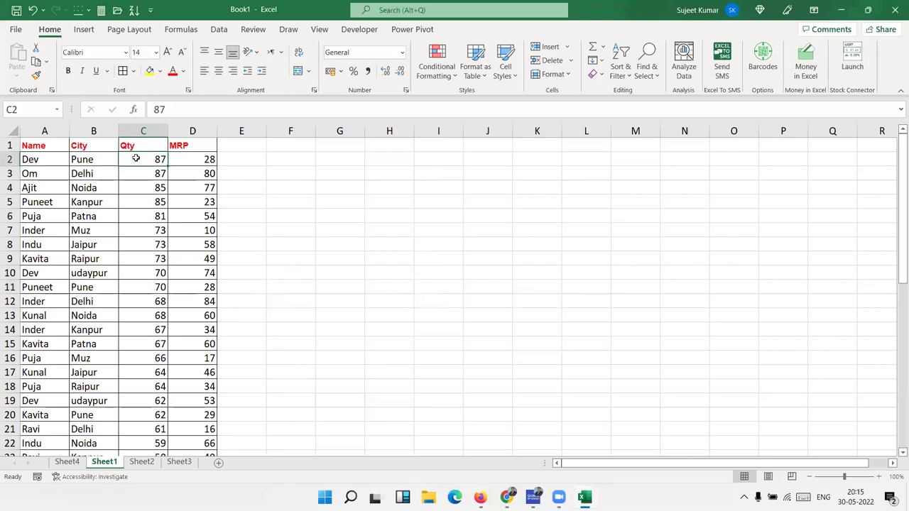
click(209, 158)
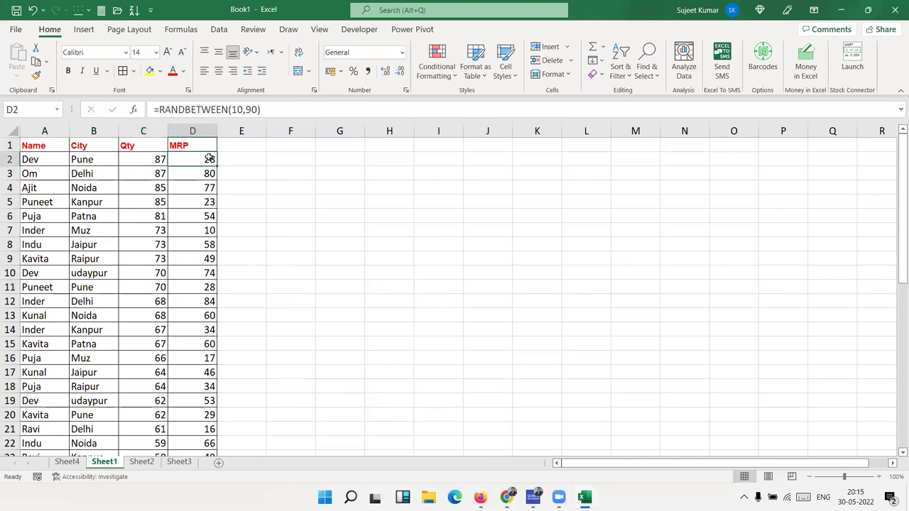
click(151, 159)
Step: Paste column D (MRP) over itself as values, then go back to the Sheet4 pivot
click(206, 131)
key(ctrl+c)
click(19, 79)
click(12, 161)
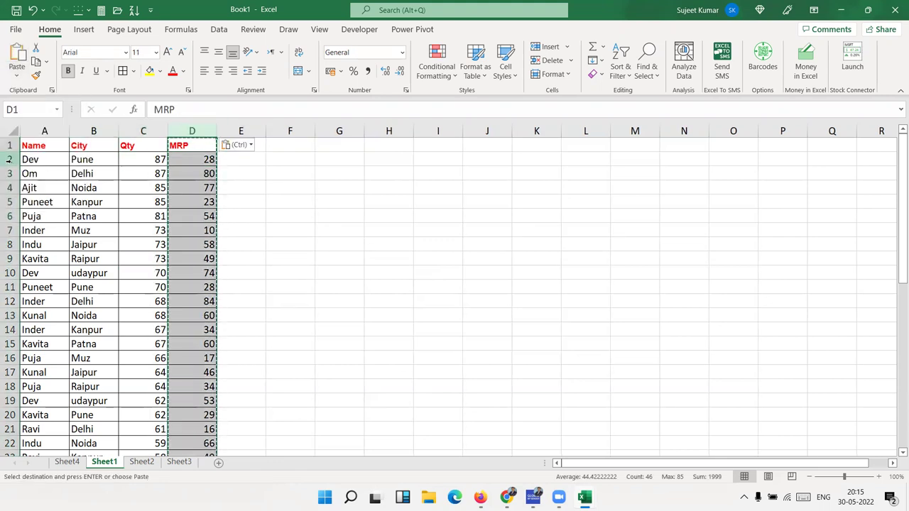
key(Escape)
click(184, 164)
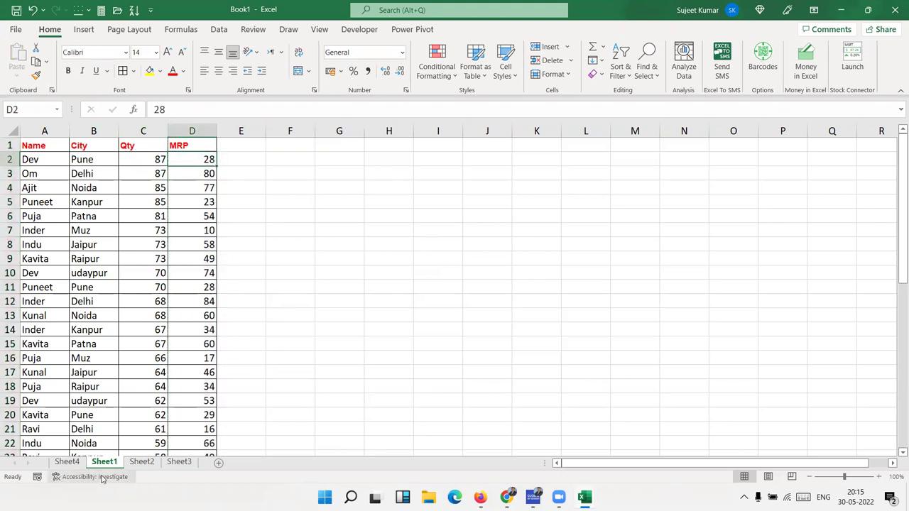
click(68, 462)
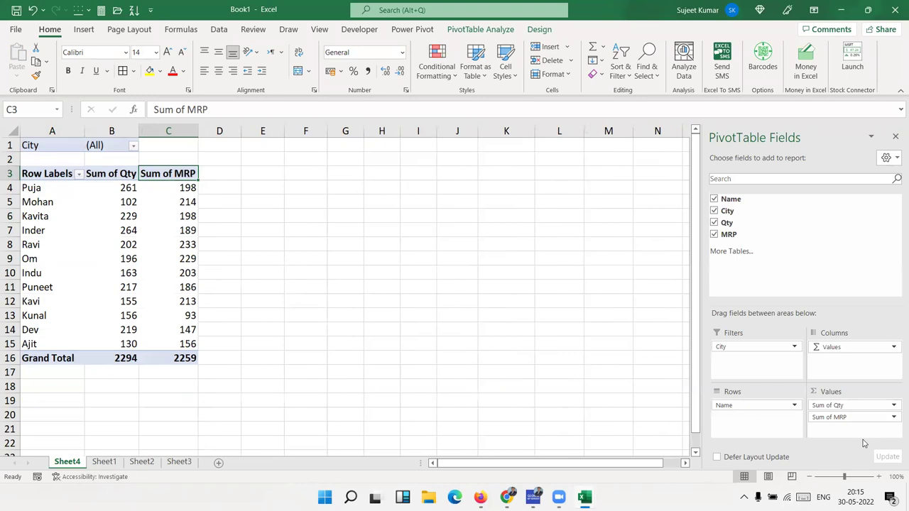
click(845, 418)
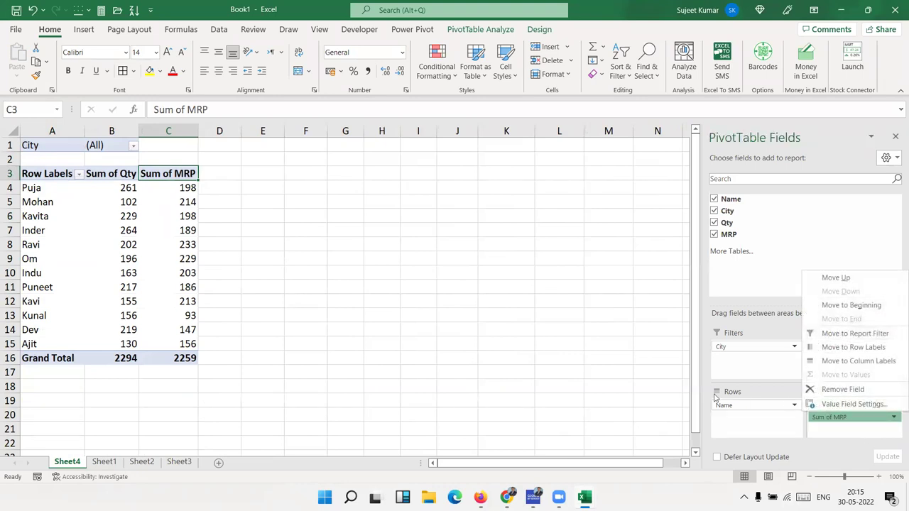
Step: Summarise the MRP value field by Average instead of Sum, giving a 50.2 grand total
click(840, 404)
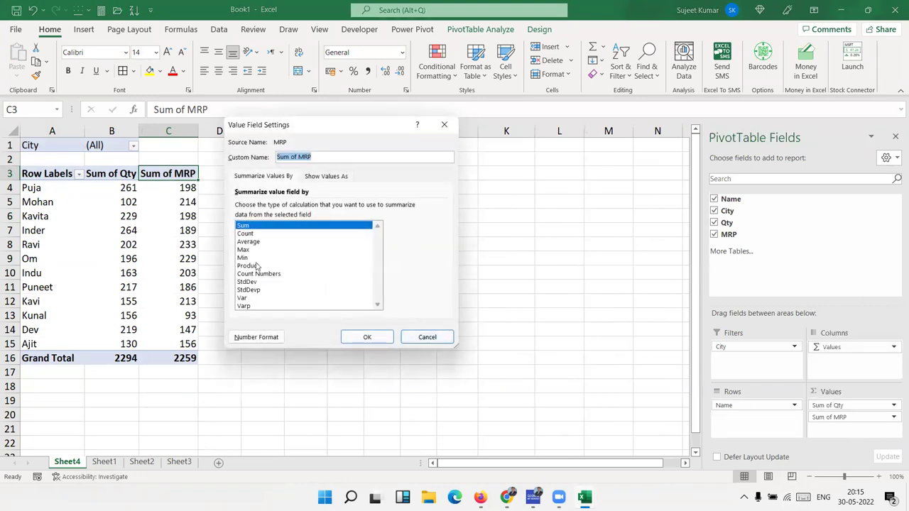
click(247, 242)
click(372, 338)
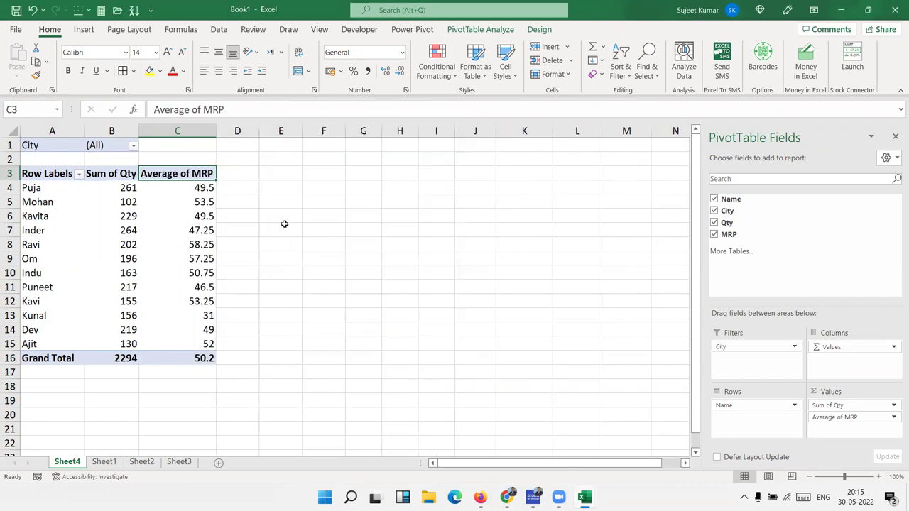
drag(243, 174, 232, 344)
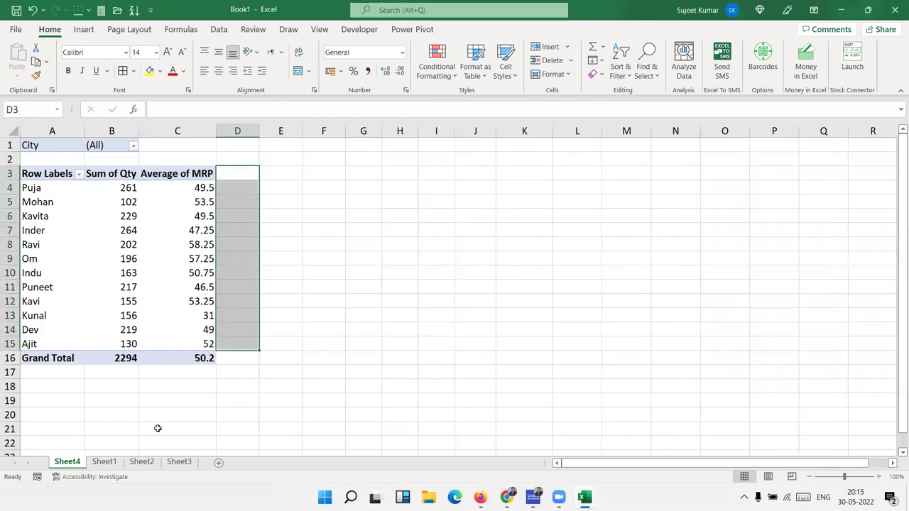
click(106, 462)
click(246, 141)
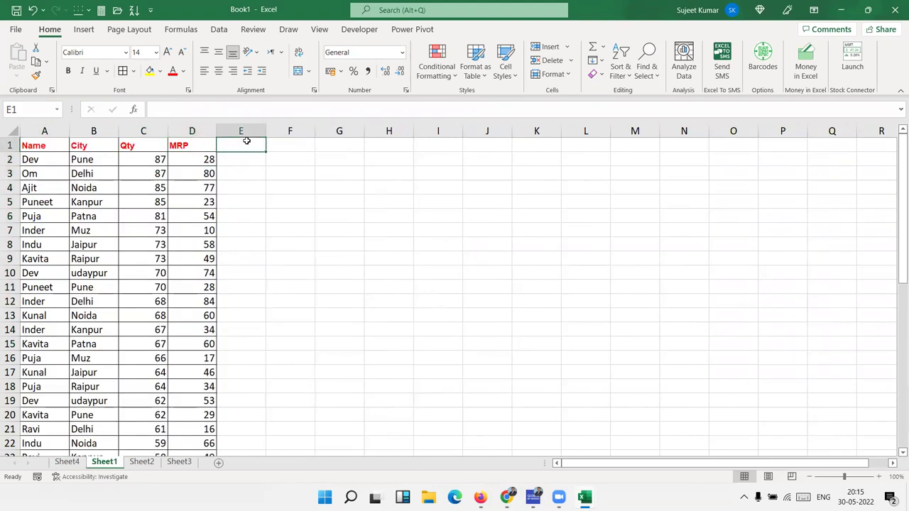
right_click(246, 141)
click(288, 150)
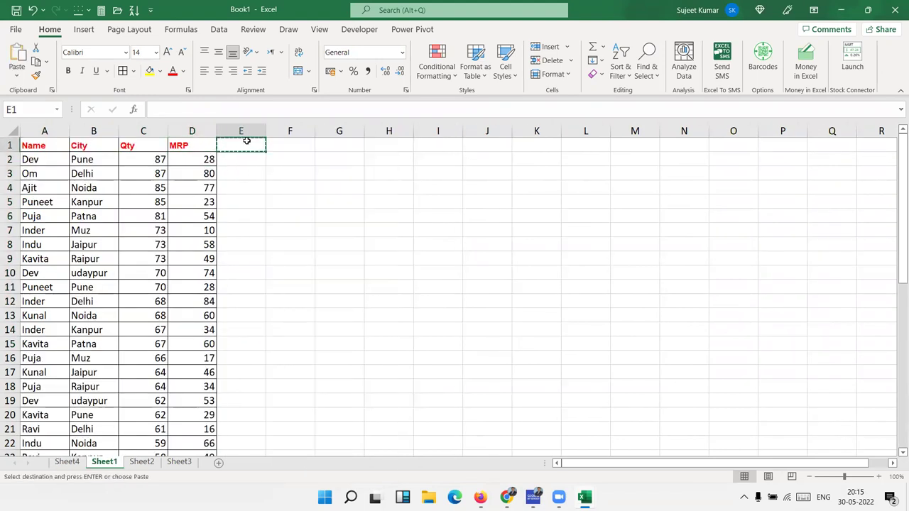
key(Escape)
text(Tota)
key(Return)
text(=)
key(Left)
key(Left)
text(*)
key(Left)
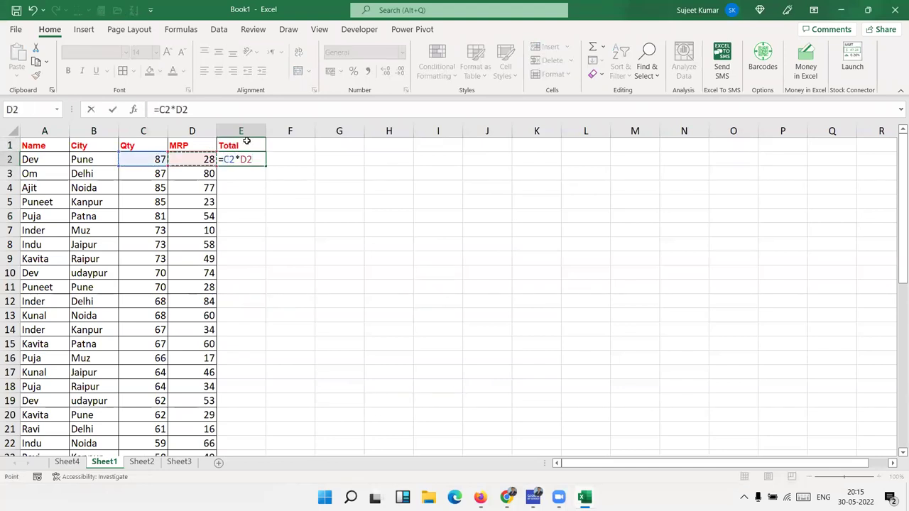
key(Return)
key(Up)
key(Delete)
key(Up)
key(Delete)
key(Left)
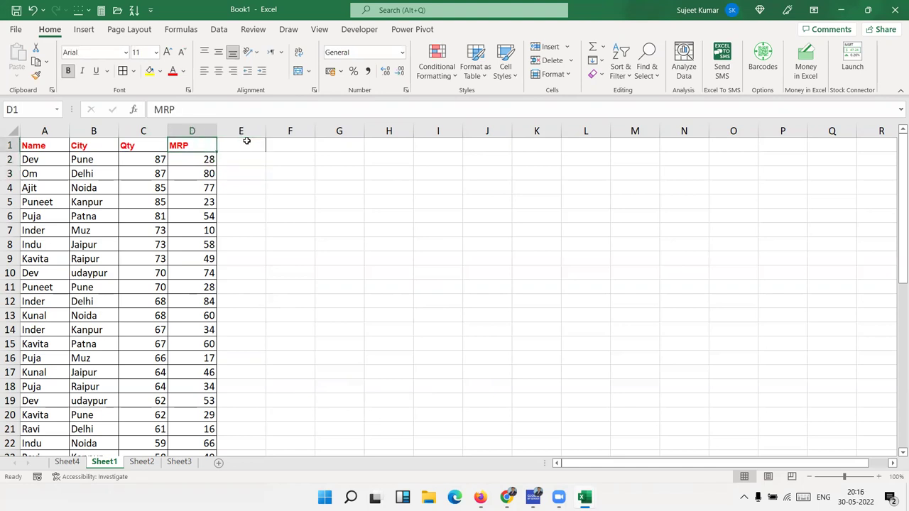
click(620, 67)
key(Escape)
click(121, 209)
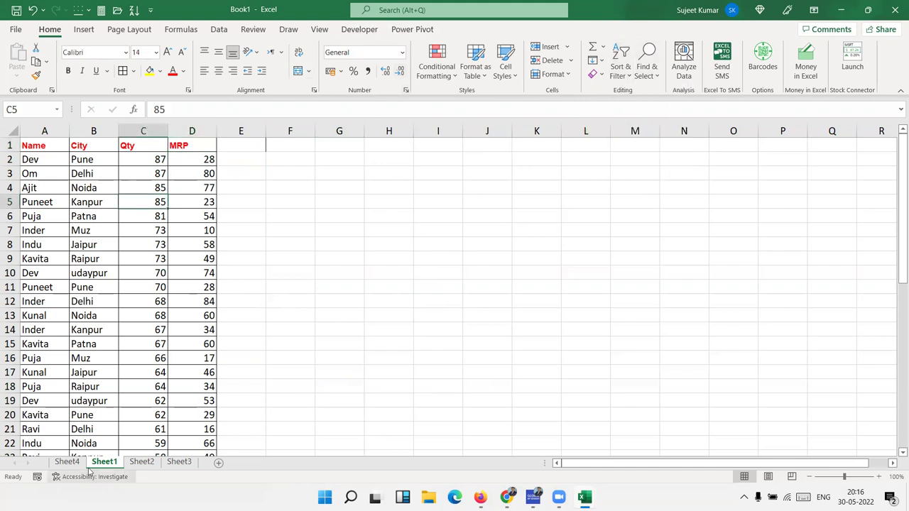
click(67, 462)
Step: Start a new pivot calculated field named Total
click(191, 230)
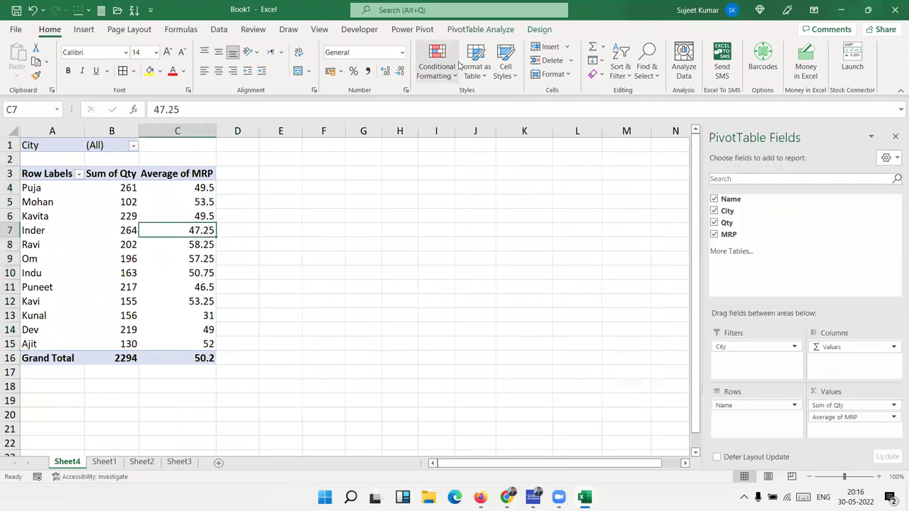
click(481, 30)
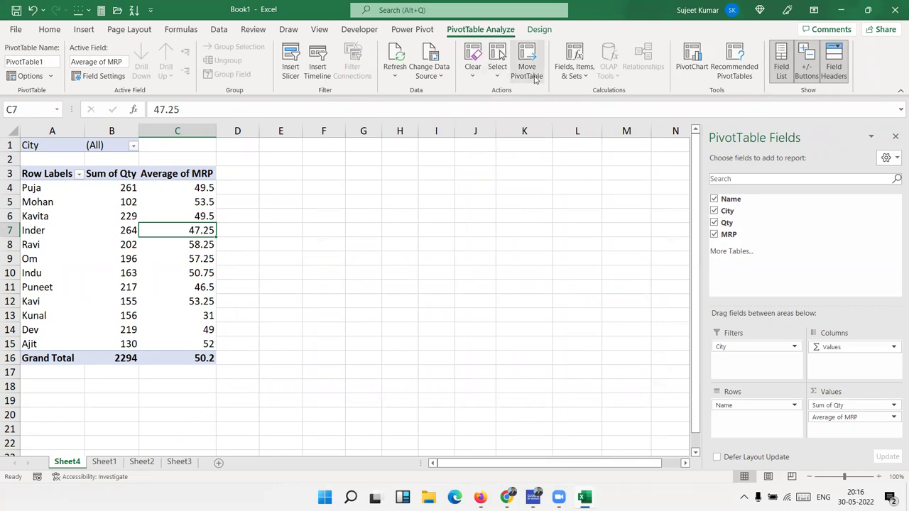
click(563, 77)
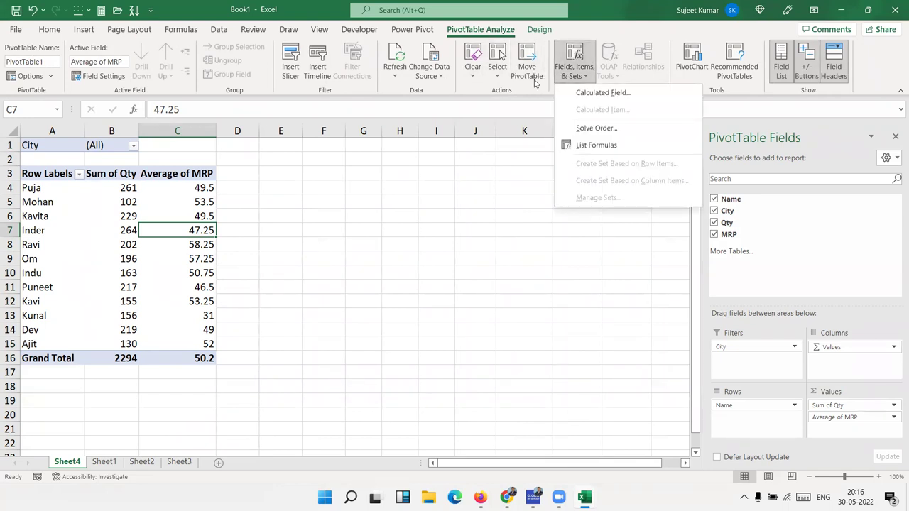
click(587, 95)
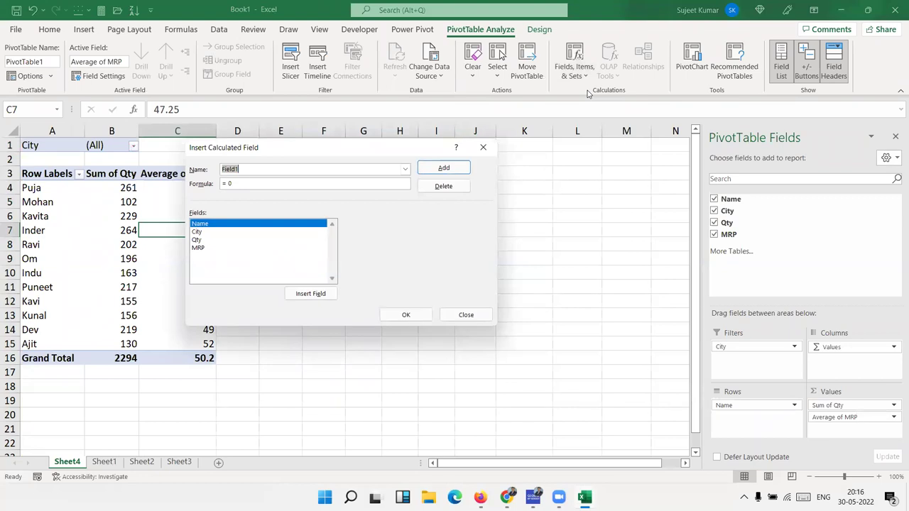
double_click(242, 169)
text(T)
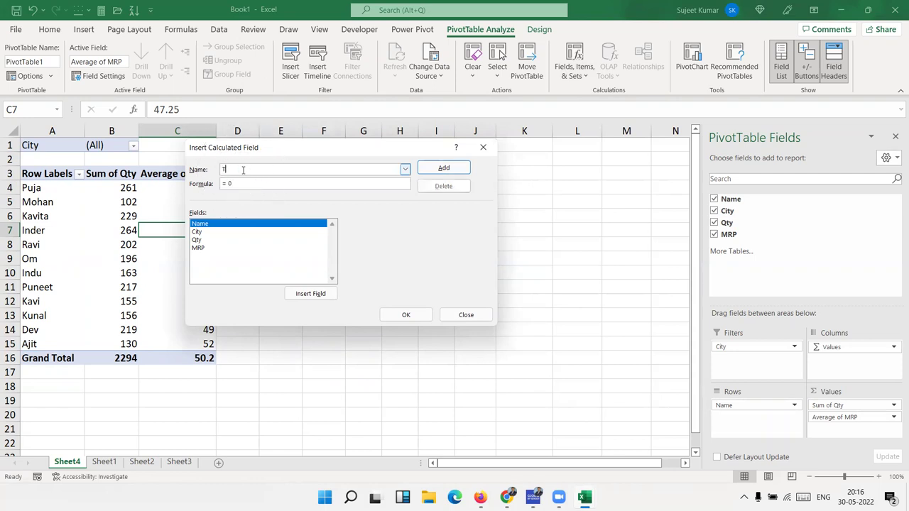
text(otal)
Step: Define Total as Qty * MRP and add it to the pivot as Sum of Total
click(208, 233)
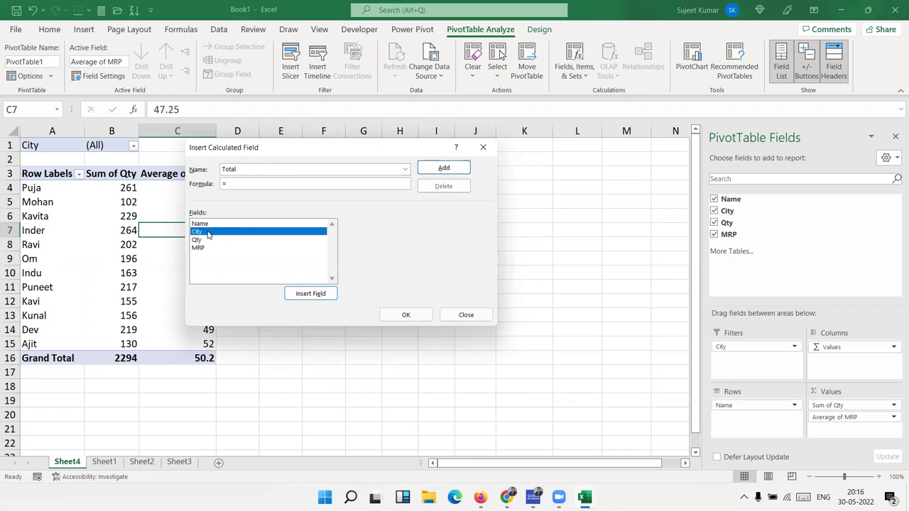
click(204, 248)
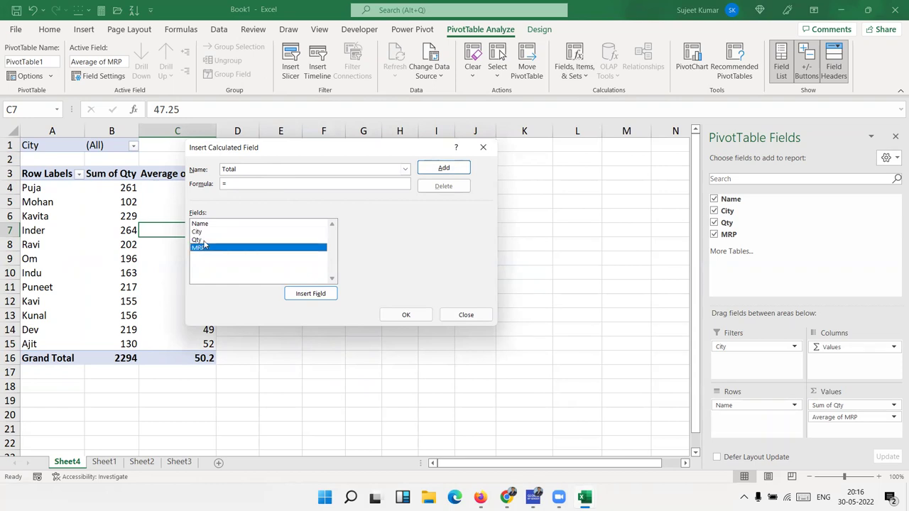
click(204, 240)
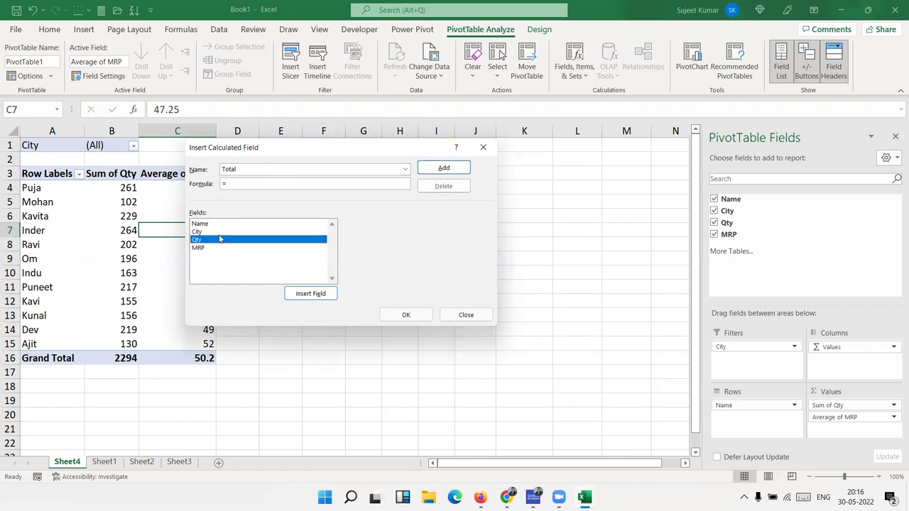
click(211, 231)
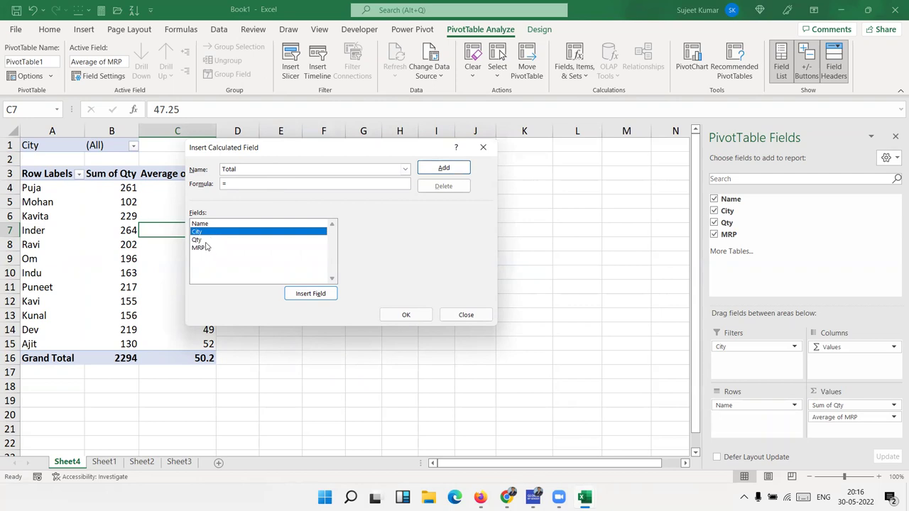
double_click(205, 242)
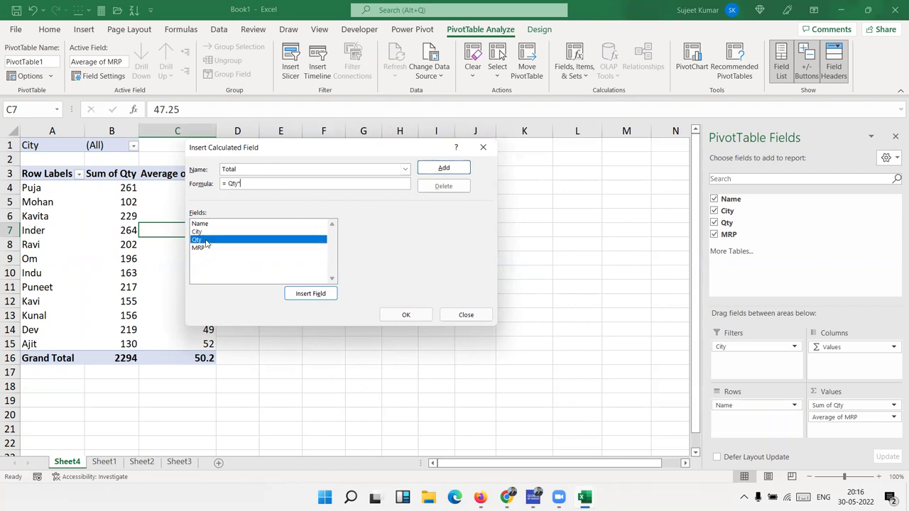
double_click(199, 248)
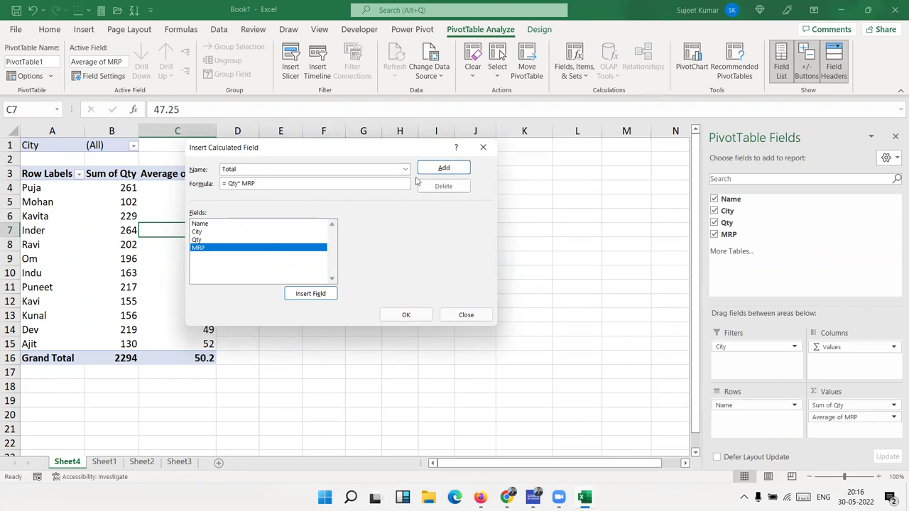
click(443, 169)
click(406, 315)
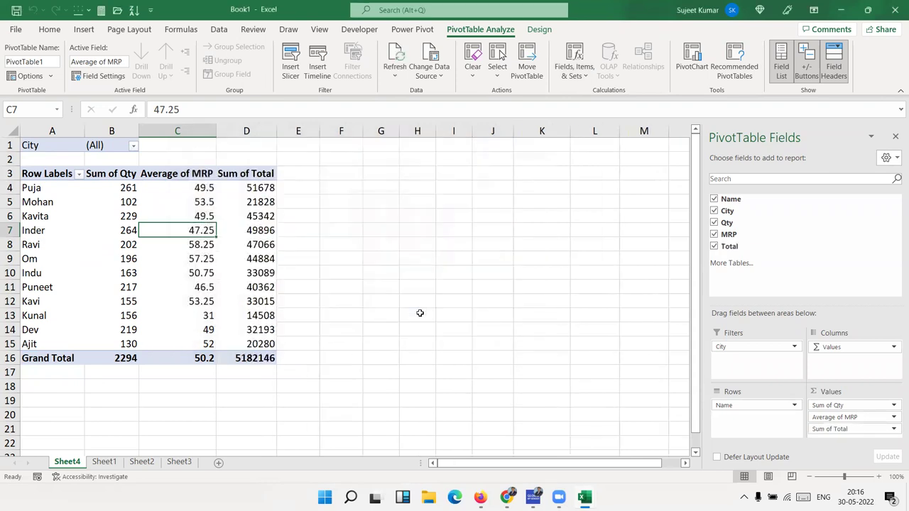
Step: List the pivot formulas on a new Sheet5, then return to Sheet4
click(270, 200)
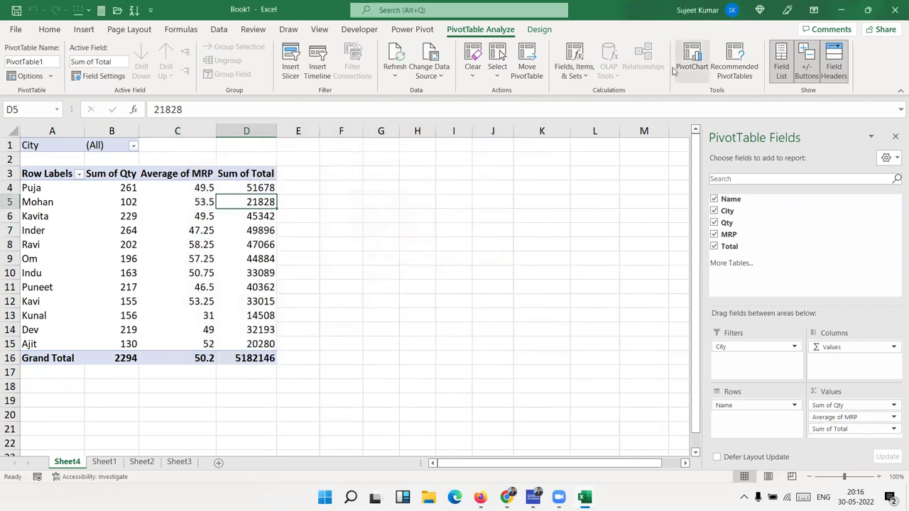
click(590, 75)
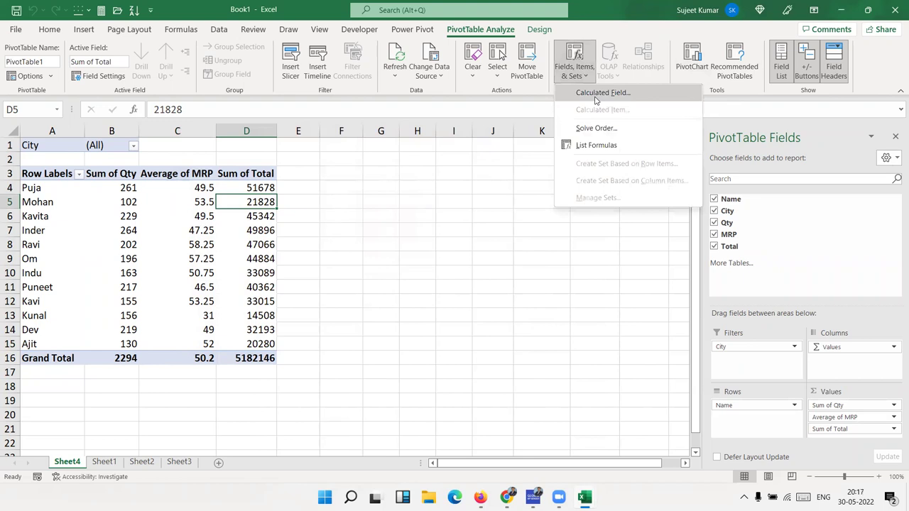
click(596, 145)
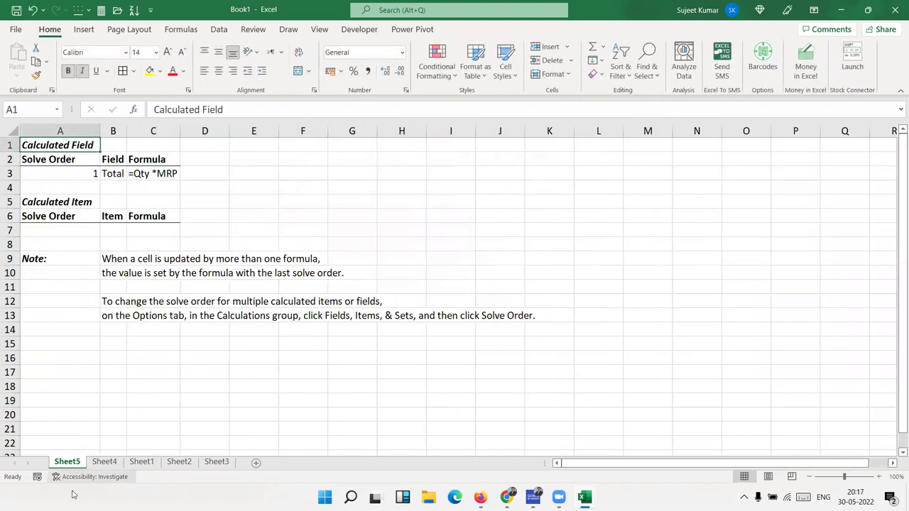
click(105, 461)
Step: Add a GST calculated field defined as Total*18% to the pivot
click(584, 74)
click(593, 93)
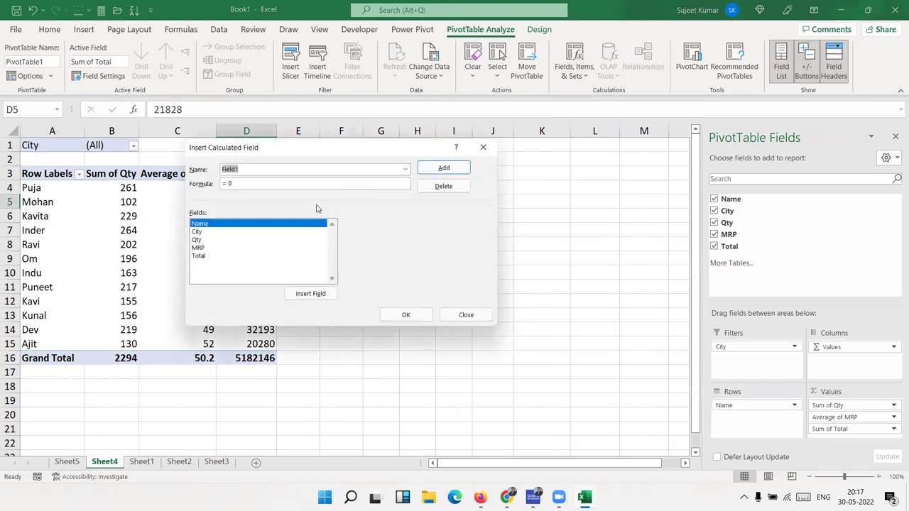
text(GST)
key(Tab)
double_click(211, 257)
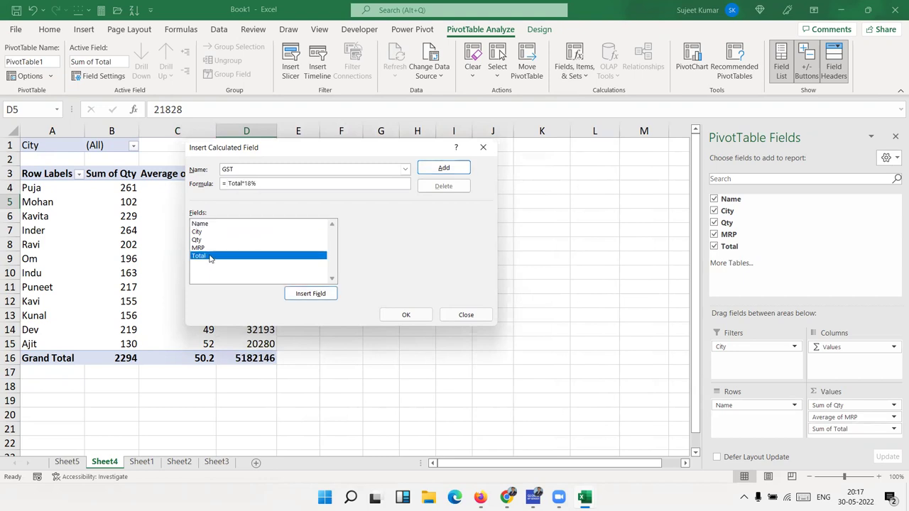
click(430, 169)
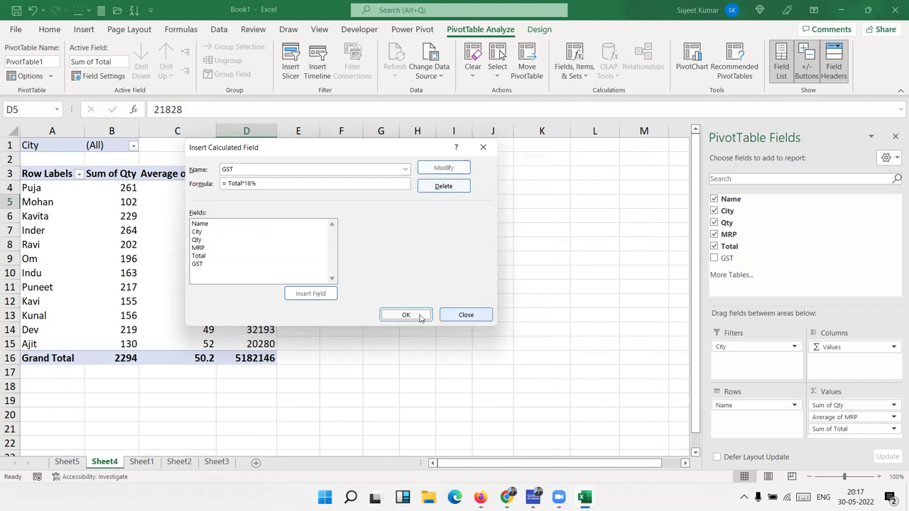
click(405, 315)
drag(317, 199, 322, 332)
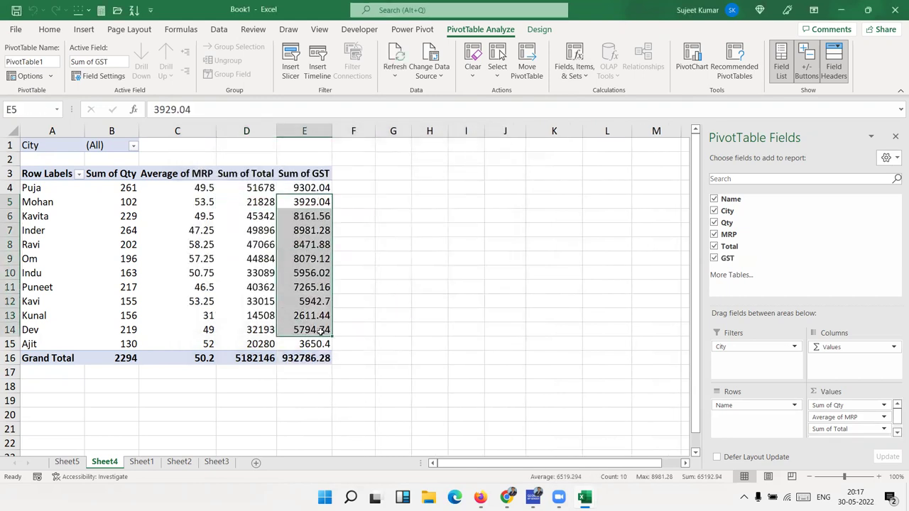
Step: Modify the GST field's formula to =round(Total*18%,0) and apply it
click(573, 71)
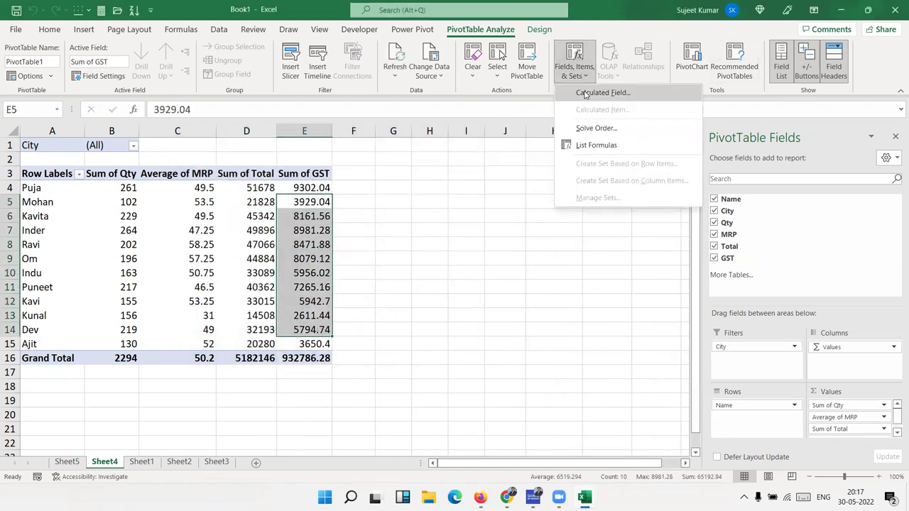
click(589, 91)
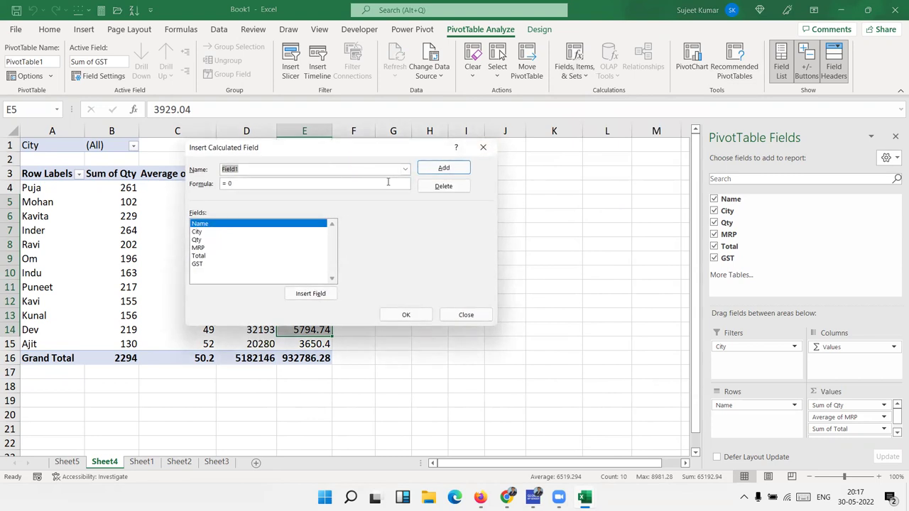
drag(338, 159, 509, 157)
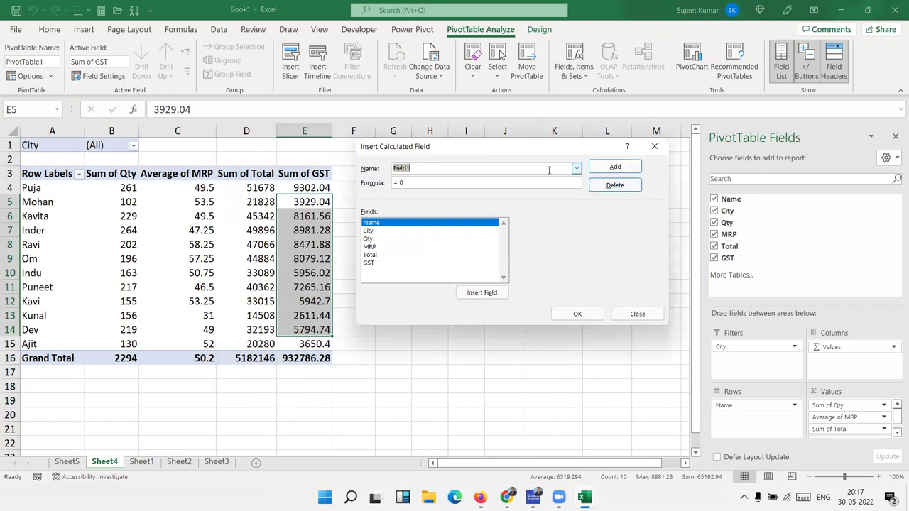
click(576, 168)
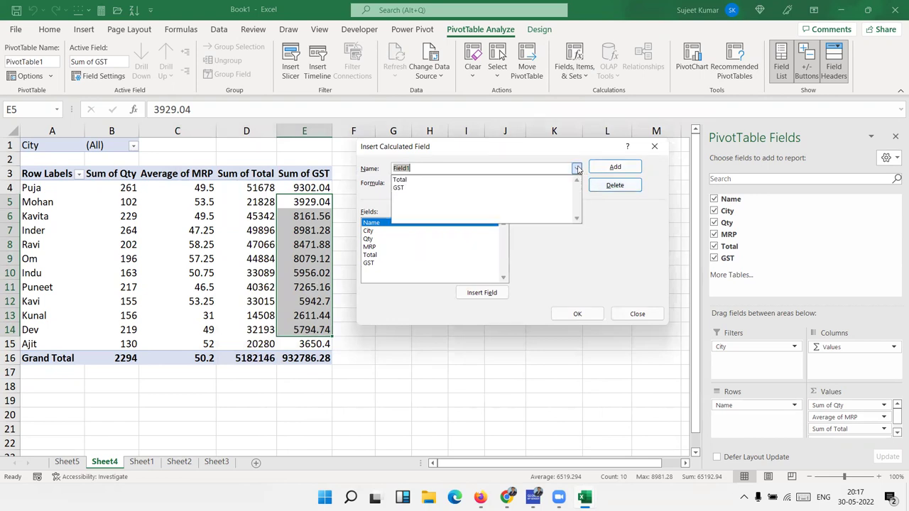
click(537, 188)
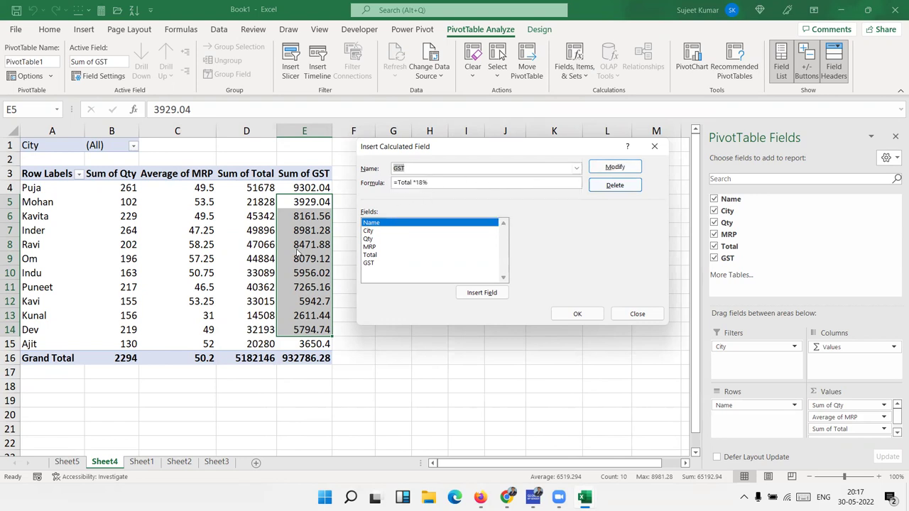
click(395, 167)
text(round)
text(()
text(0)
click(598, 166)
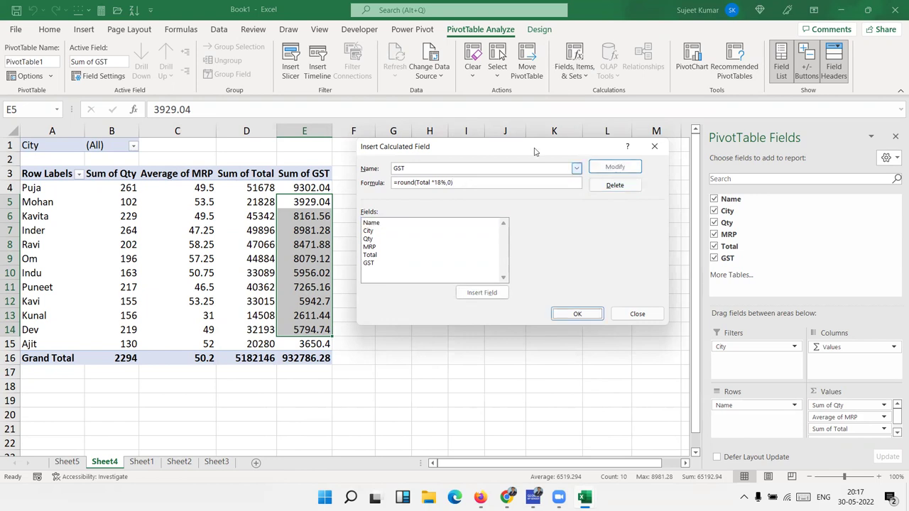
click(577, 315)
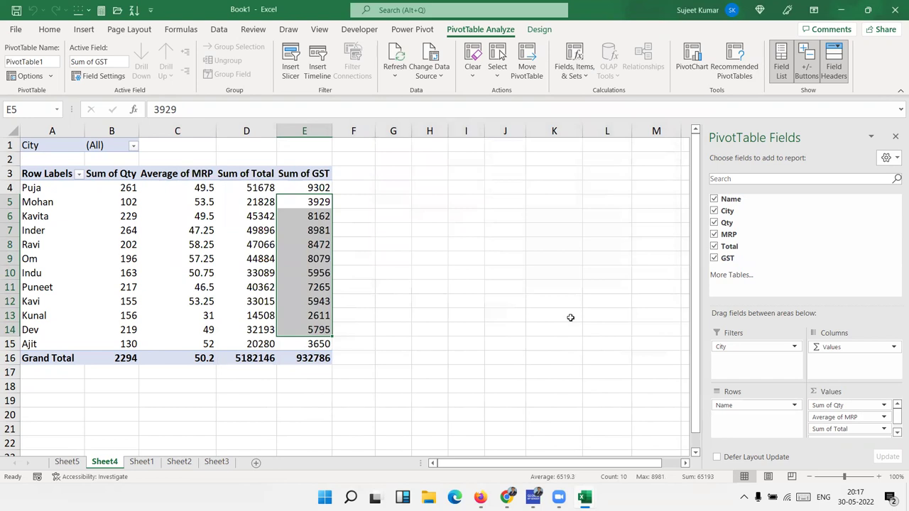
click(173, 215)
Step: Review the GST and Qty values, then start a calculated field named INC
click(299, 186)
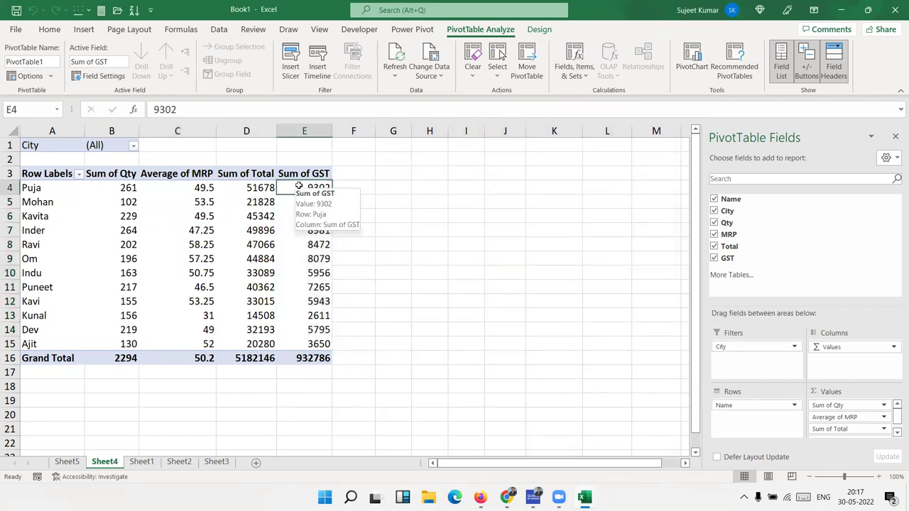
drag(114, 189, 124, 343)
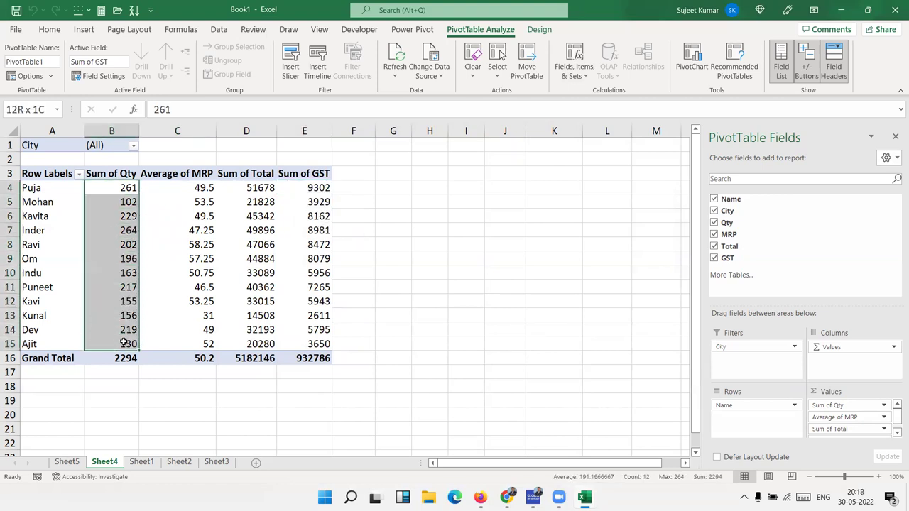
mouse_move(246, 301)
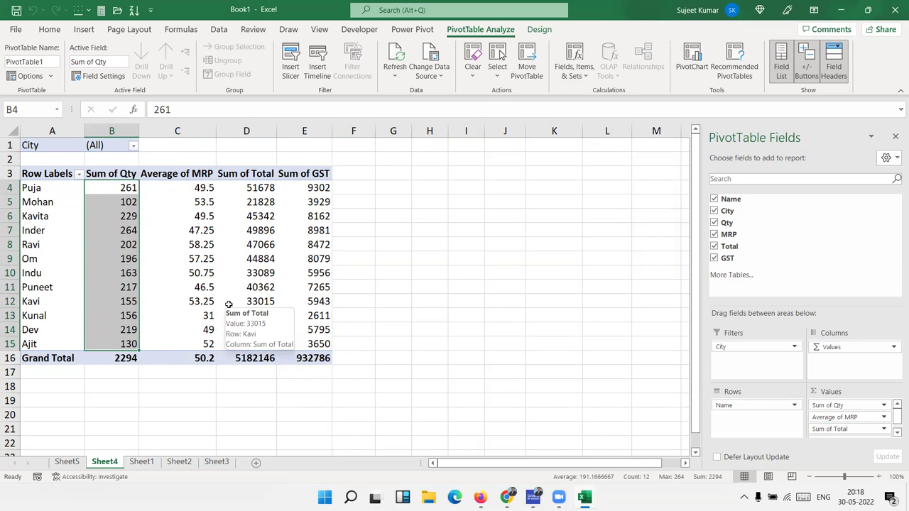
click(312, 215)
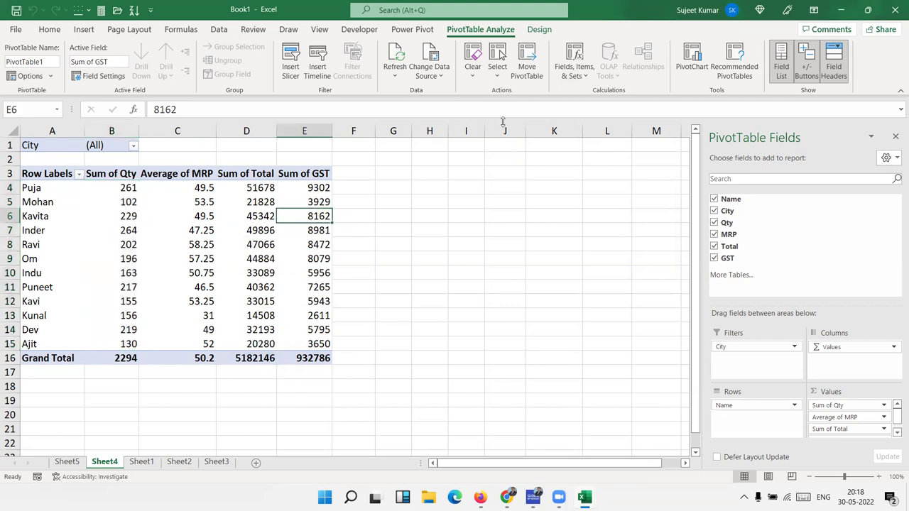
click(574, 71)
click(577, 93)
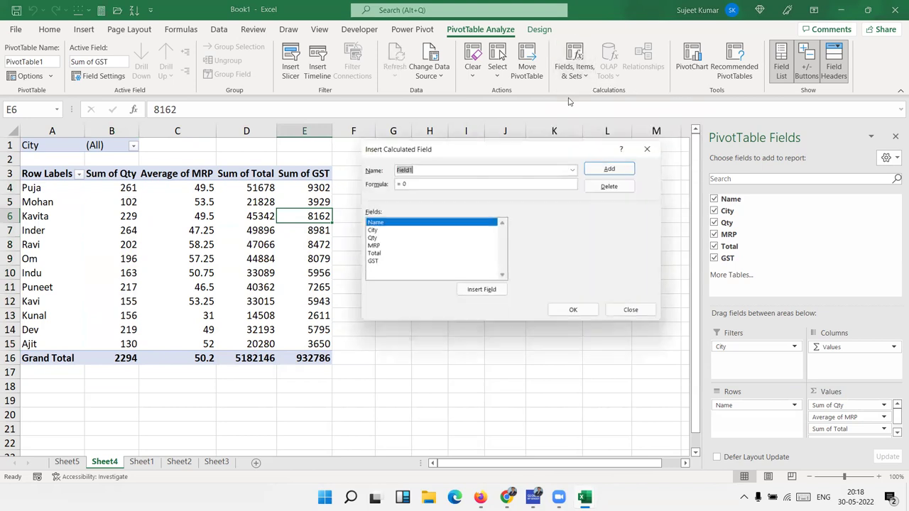
text(INC)
key(Tab)
Step: Give INC the formula =if(Qty>200,10000,5000) and add it to the pivot
text(=if)
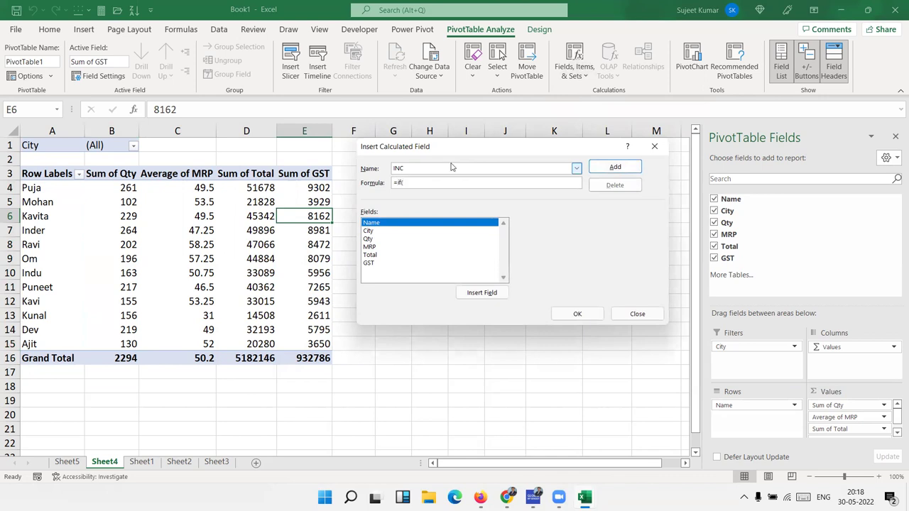
text(()
click(388, 256)
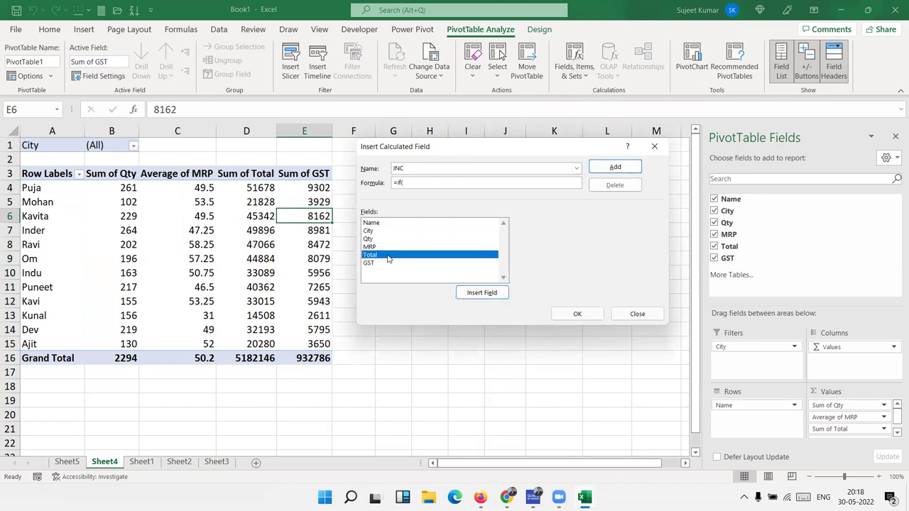
click(390, 247)
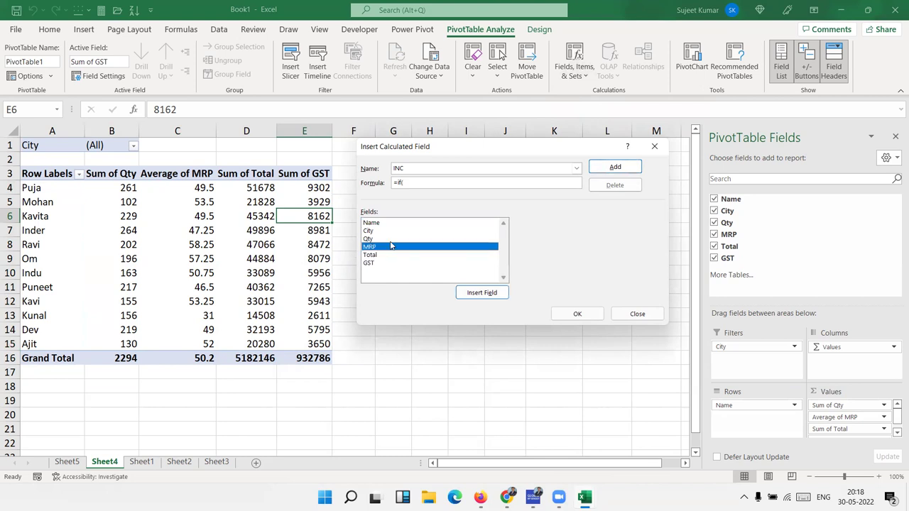
double_click(391, 239)
key(BackSpace)
text(200,5)
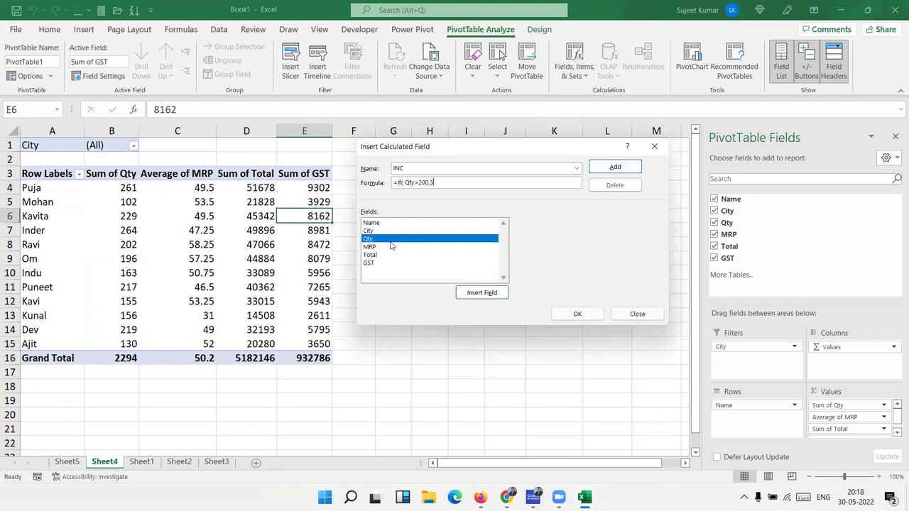
text(10000,)
text(5000)
click(615, 168)
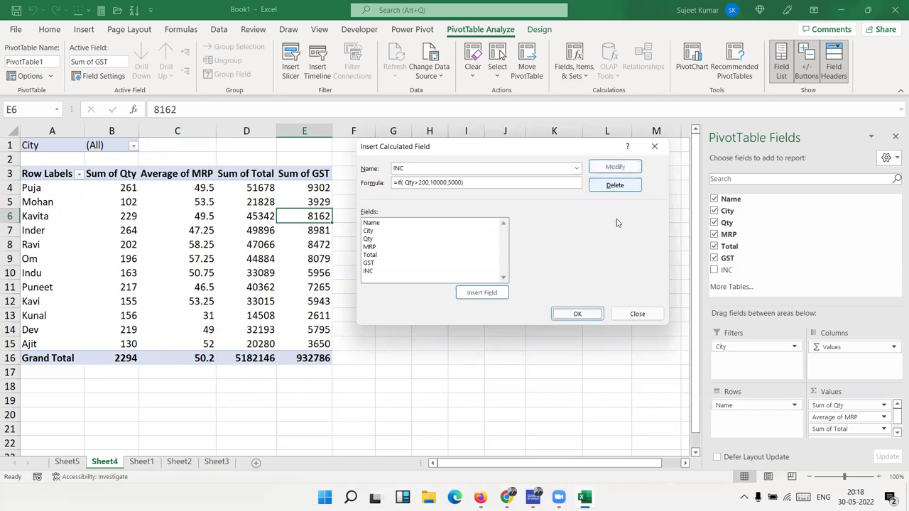
click(597, 318)
drag(353, 186, 375, 351)
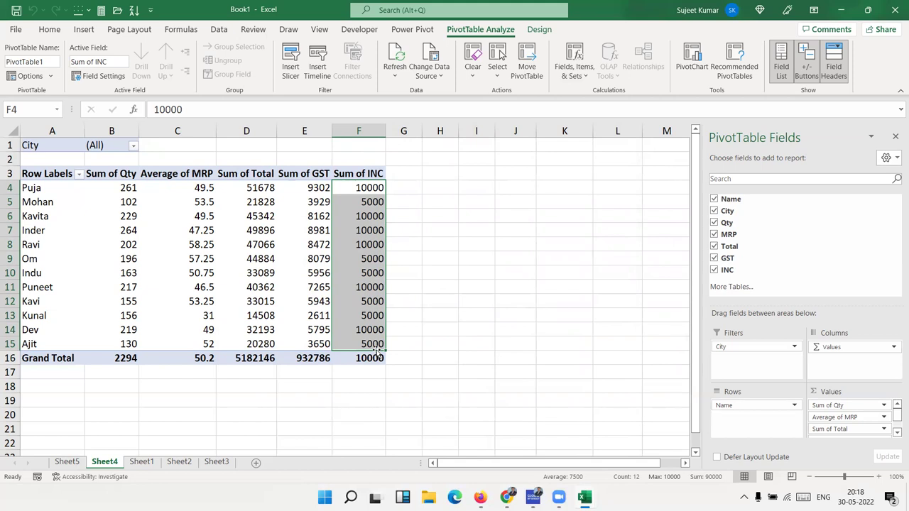
Step: Select name labels and Qty cells while browsing the Fields, Items & Sets options
click(565, 80)
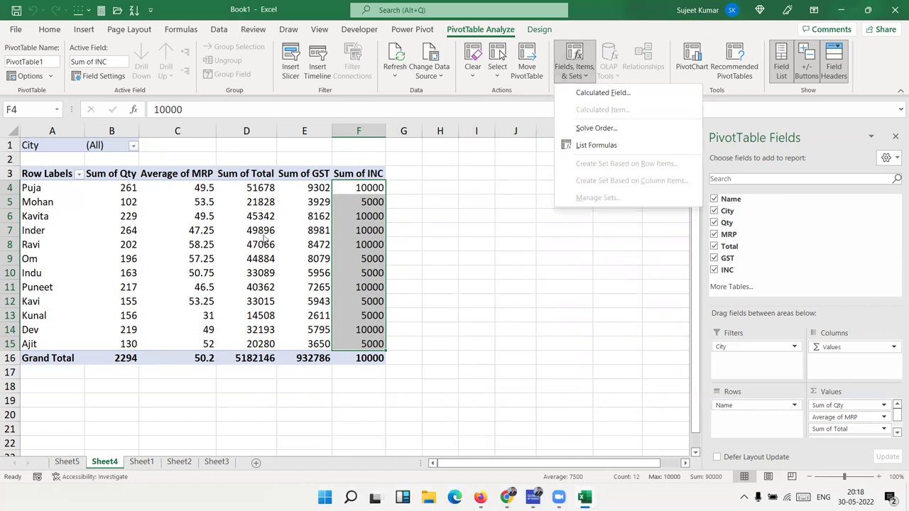
click(170, 255)
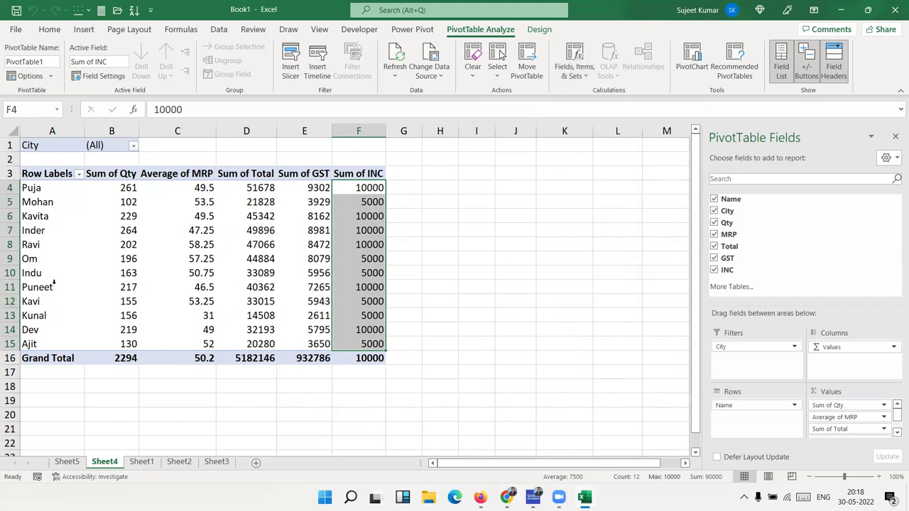
click(53, 283)
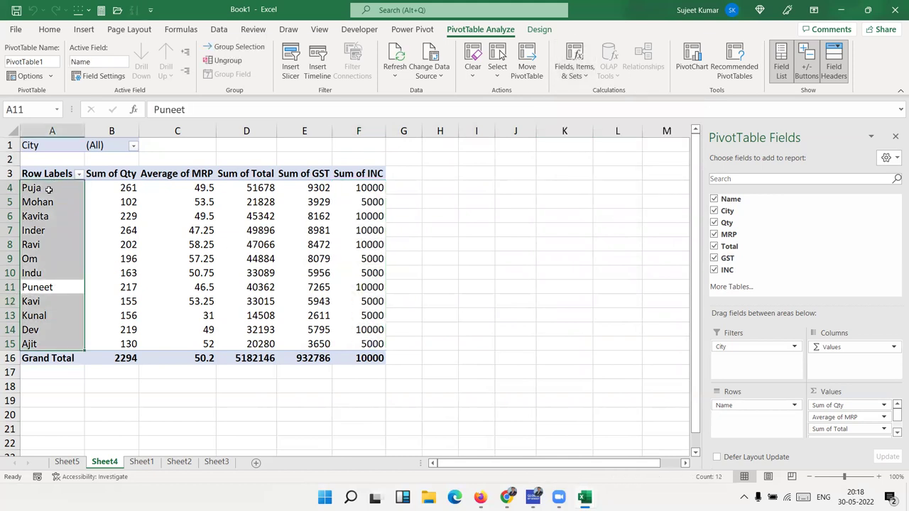
click(48, 189)
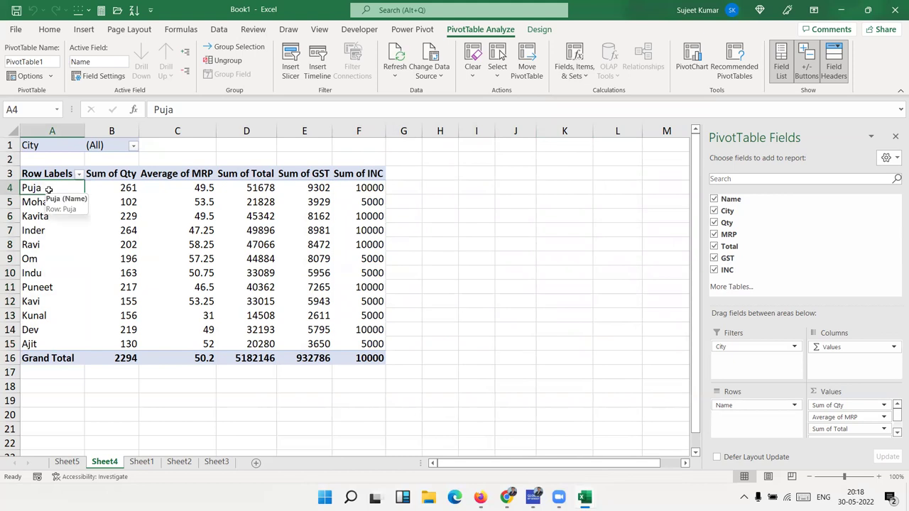
ctrl+click(53, 288)
ctrl+click(46, 345)
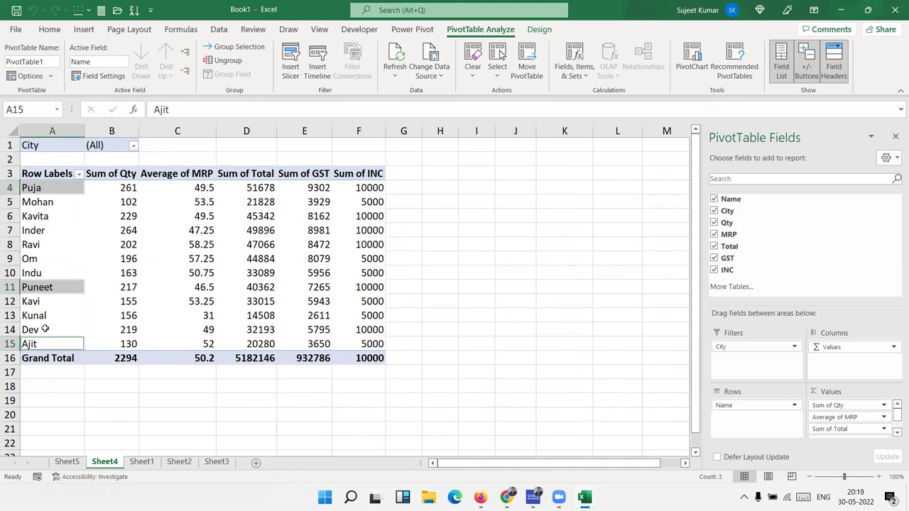
click(113, 245)
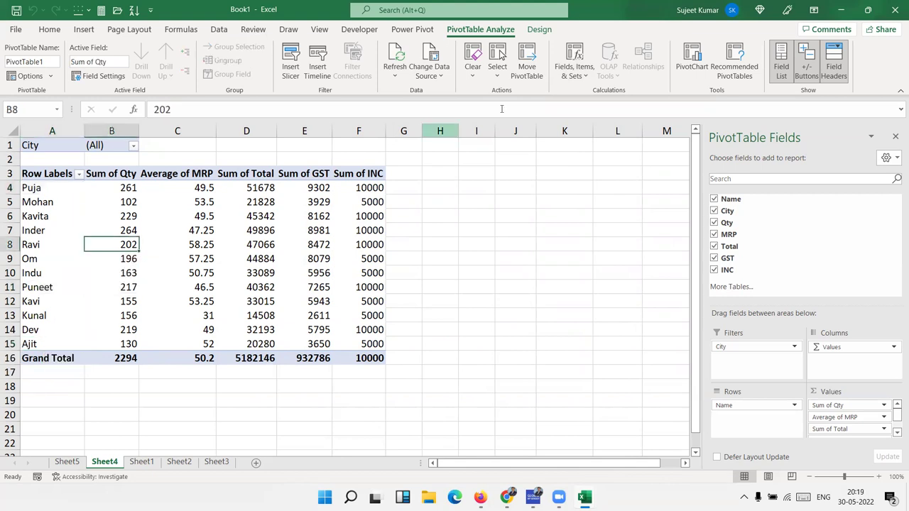
click(572, 70)
click(54, 187)
click(55, 187)
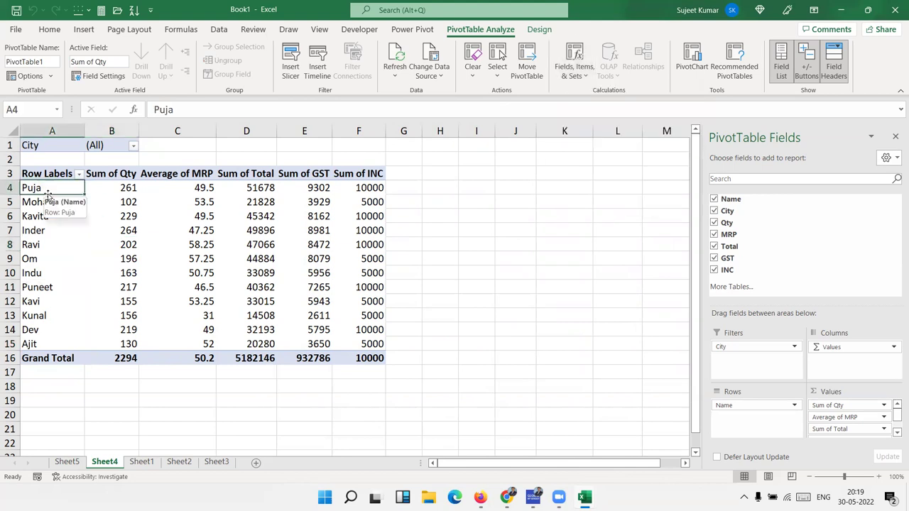
click(569, 71)
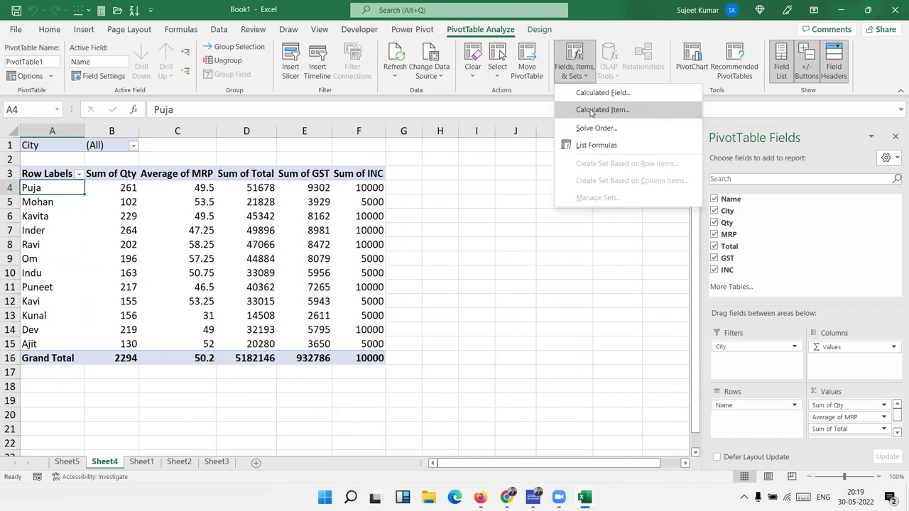
key(Escape)
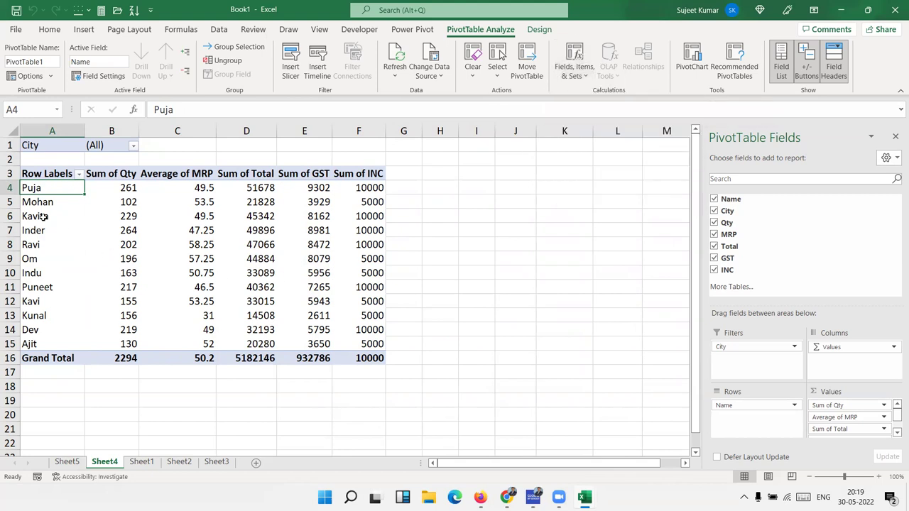
click(137, 215)
click(574, 65)
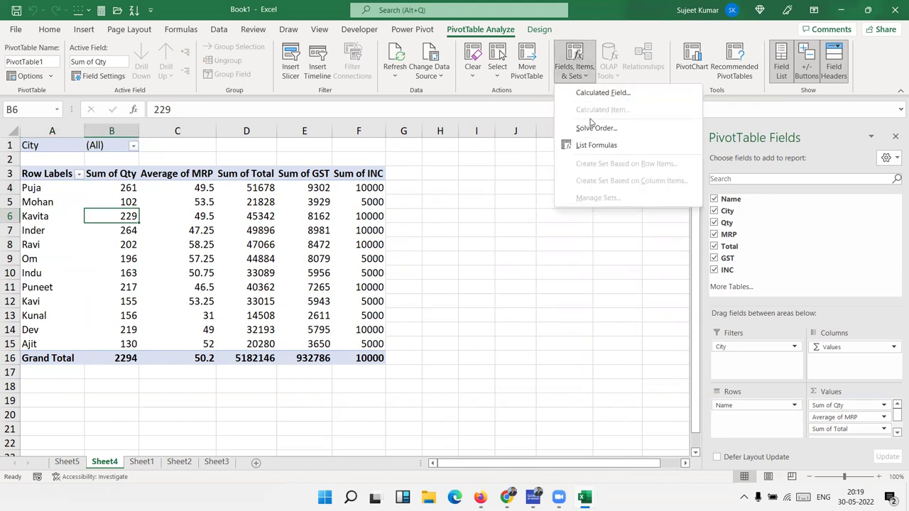
key(Escape)
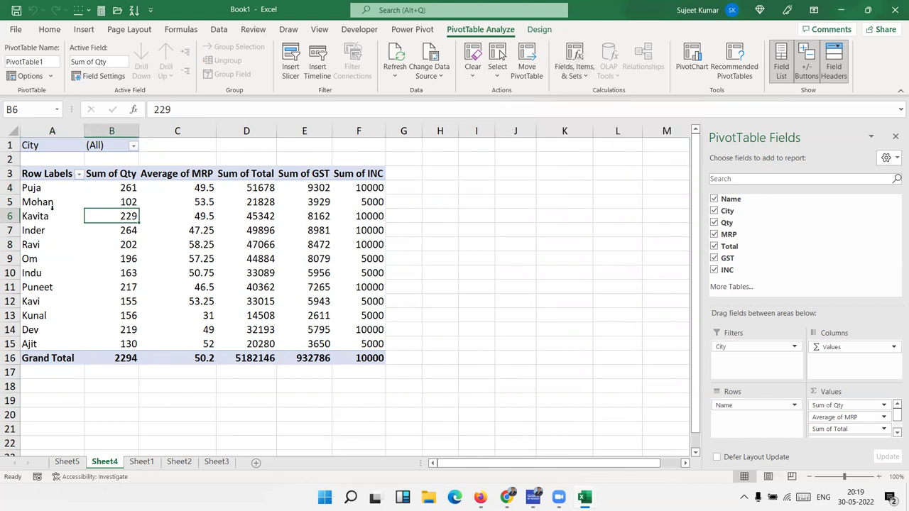
Step: Try adding a calculated item to Name and dismiss the averages-not-supported warning
click(50, 204)
click(586, 60)
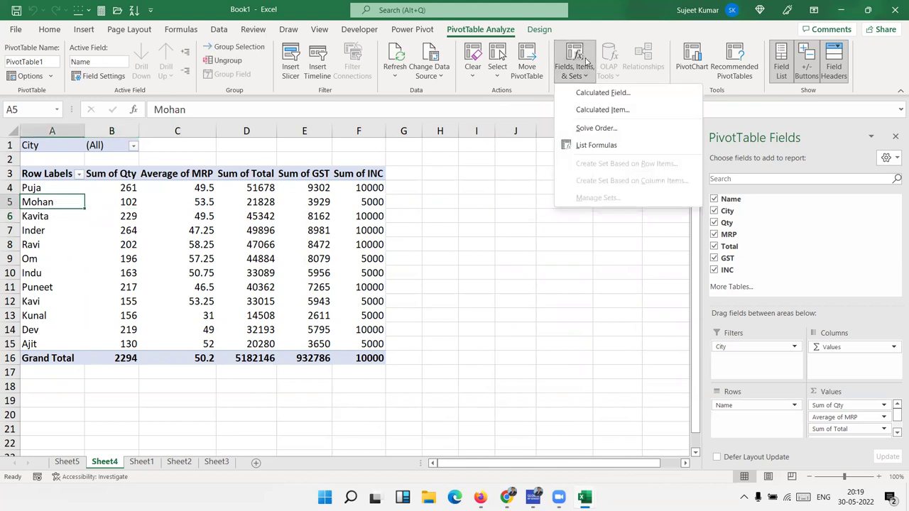
click(603, 114)
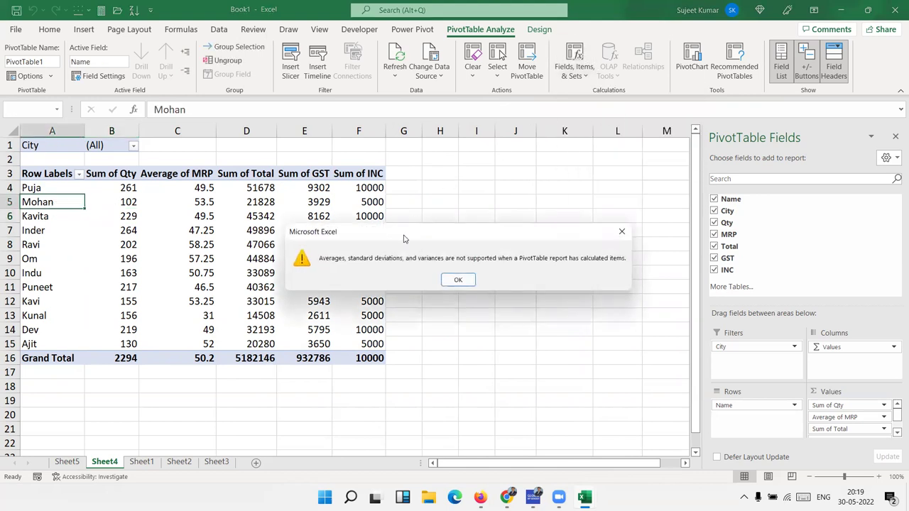
key(Return)
click(572, 69)
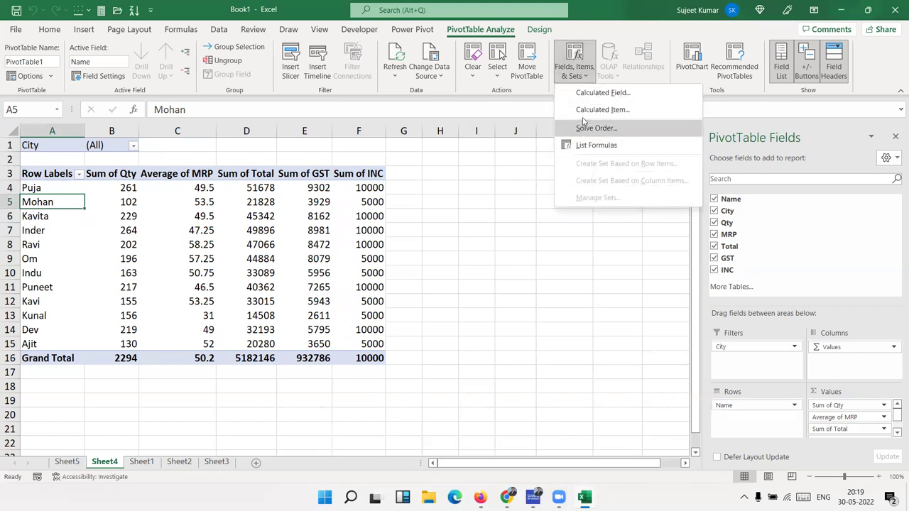
click(583, 111)
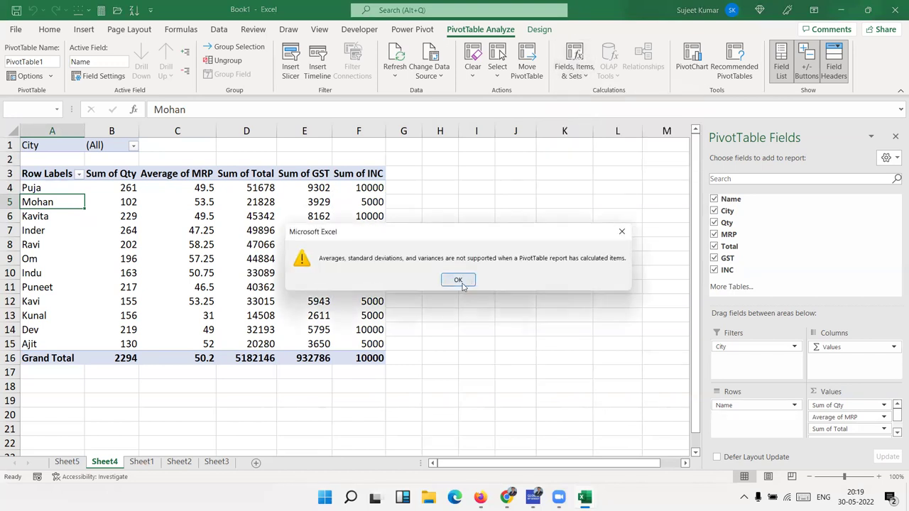
click(458, 281)
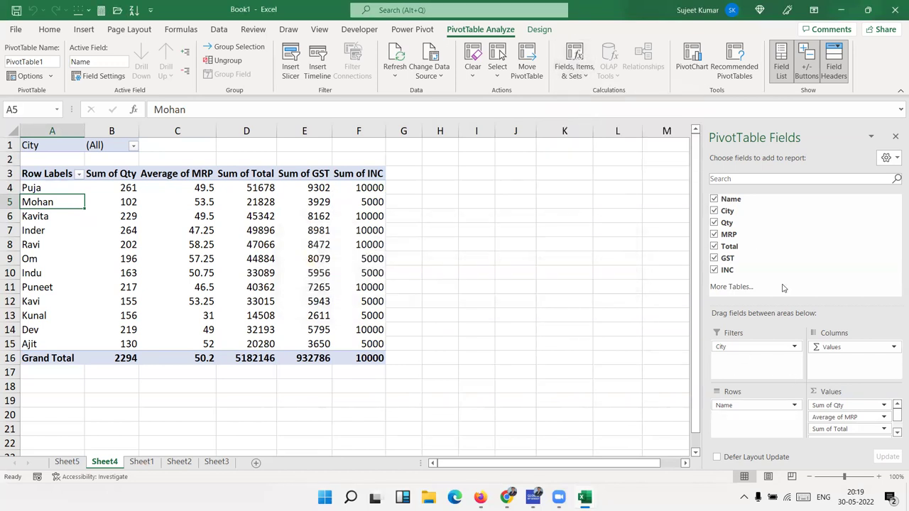
Step: Clear the Values area down to Sum of Qty alone, grand total 2294
drag(851, 406, 863, 304)
mouse_move(849, 403)
mouse_down()
mouse_move(845, 305)
mouse_move(827, 298)
mouse_up()
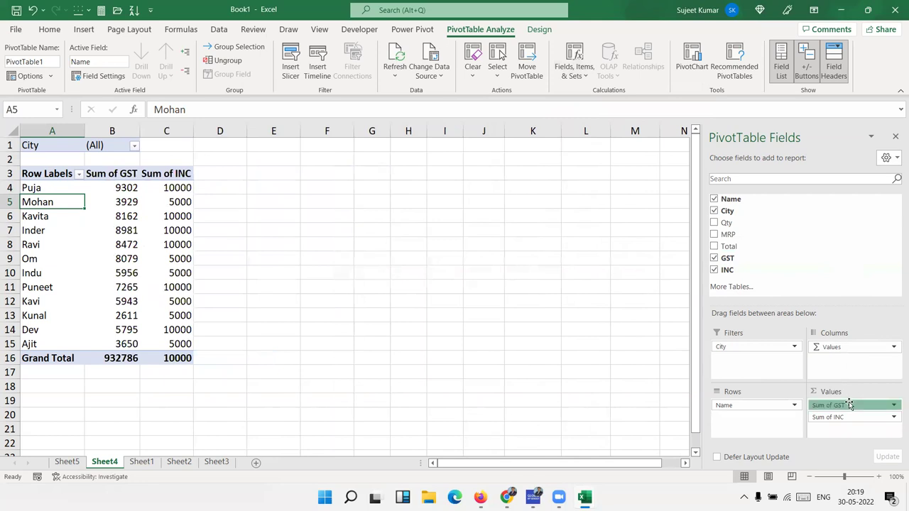
drag(851, 416, 827, 301)
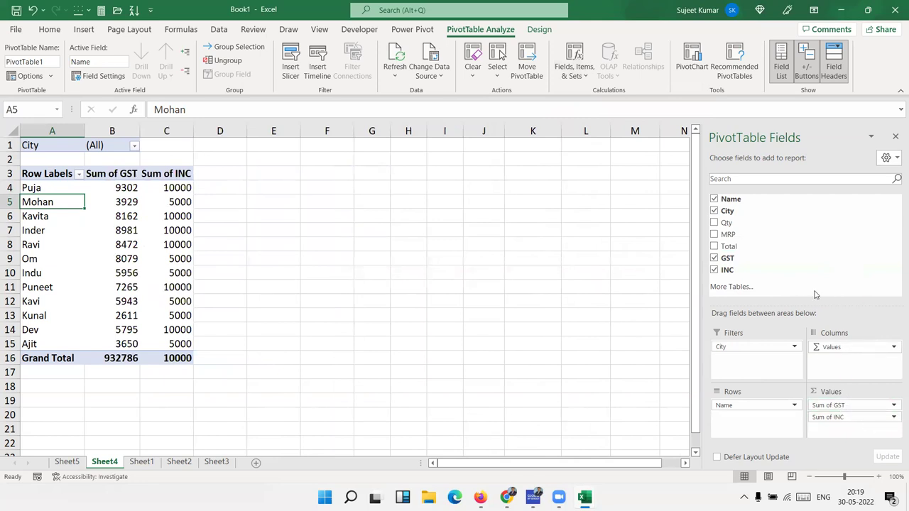
mouse_move(848, 405)
mouse_down()
mouse_move(855, 386)
mouse_move(830, 298)
mouse_up()
mouse_move(726, 222)
mouse_down()
mouse_move(839, 440)
mouse_move(827, 423)
mouse_up()
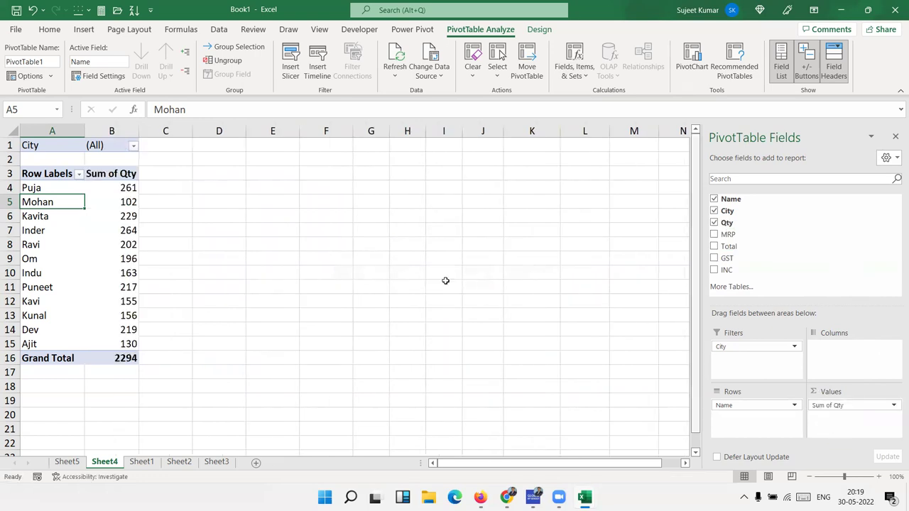
click(586, 64)
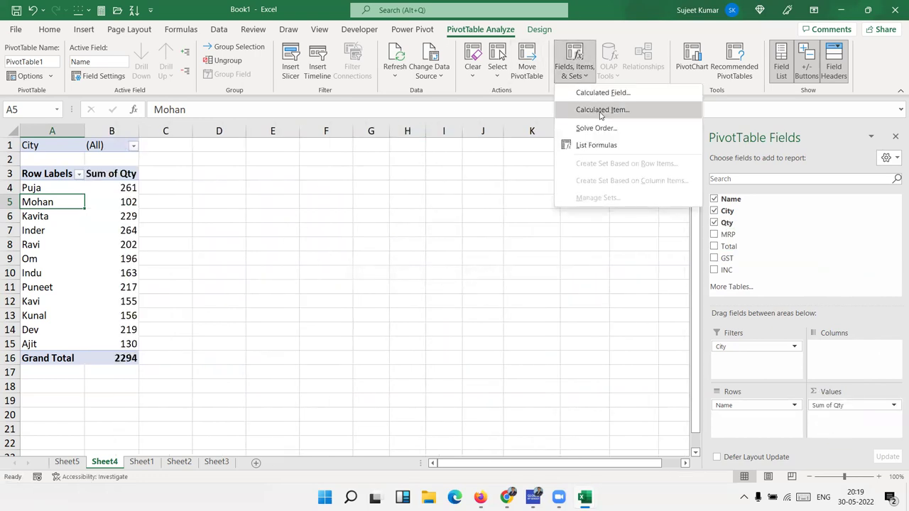
click(600, 112)
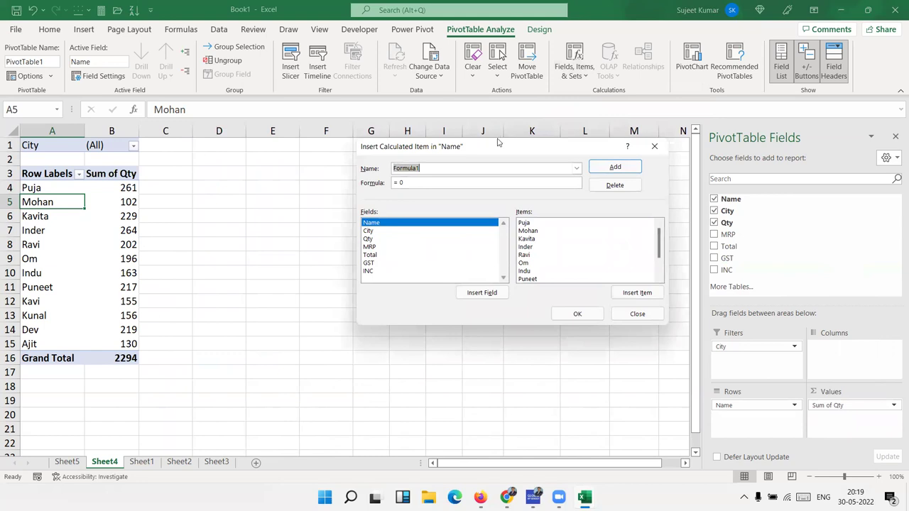
Step: Name the new calculated item Team-A and clear its default 0 formula
drag(498, 153, 399, 190)
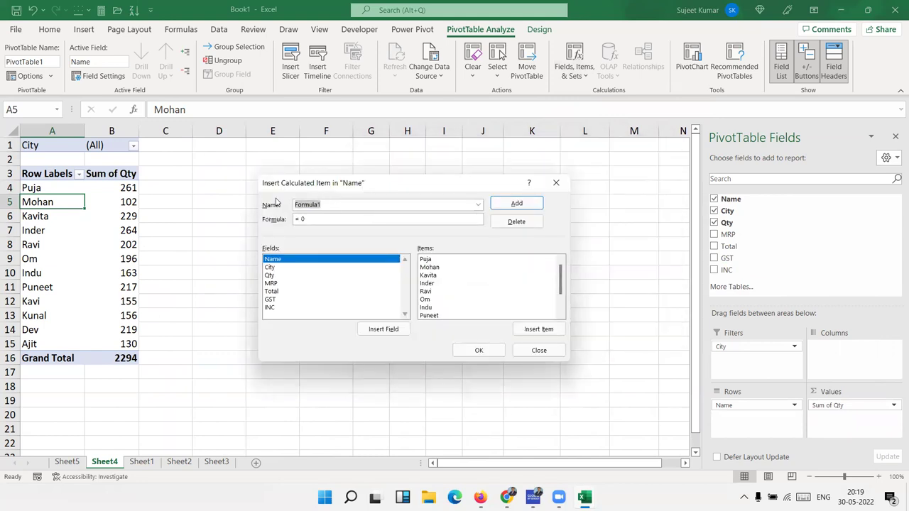
text(Teac)
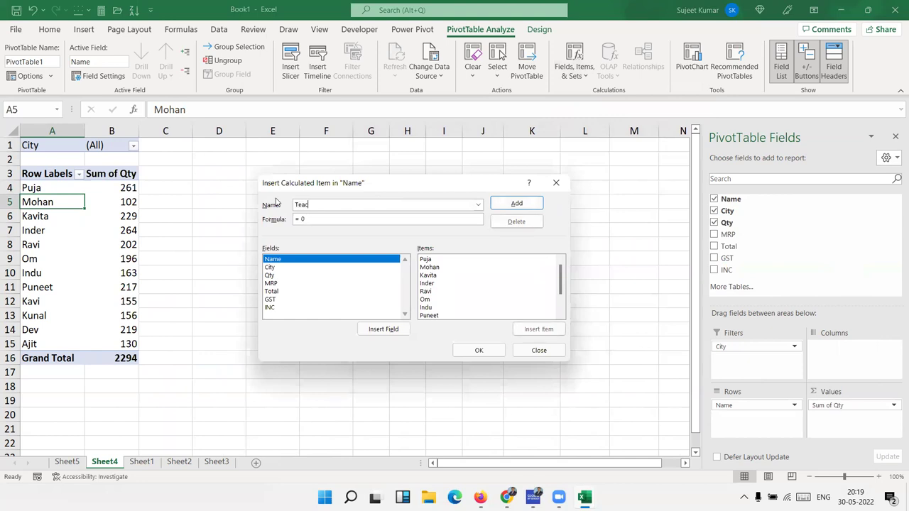
key(BackSpace)
text(m-)
text(A)
key(BackSpace)
Step: Build the formula =Puja+Om+Puneet and add Team-A, showing 674 in the pivot
click(427, 260)
click(530, 331)
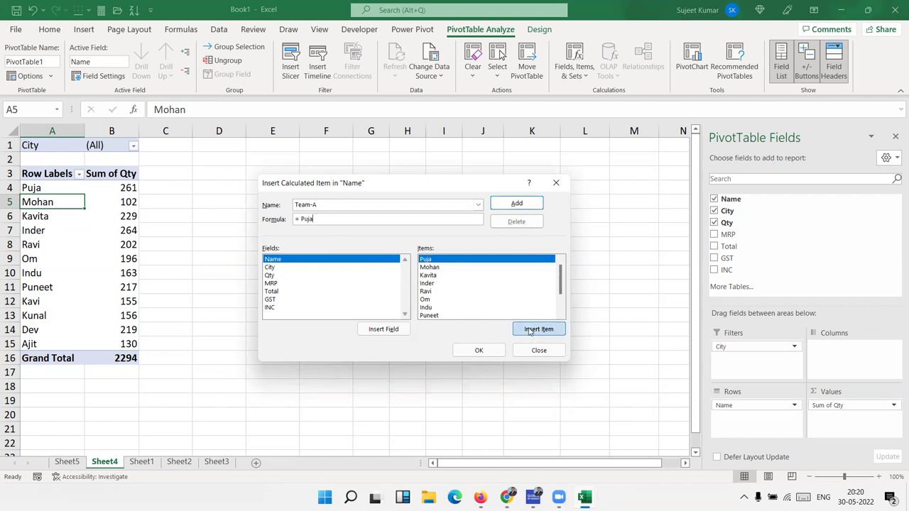
text(+)
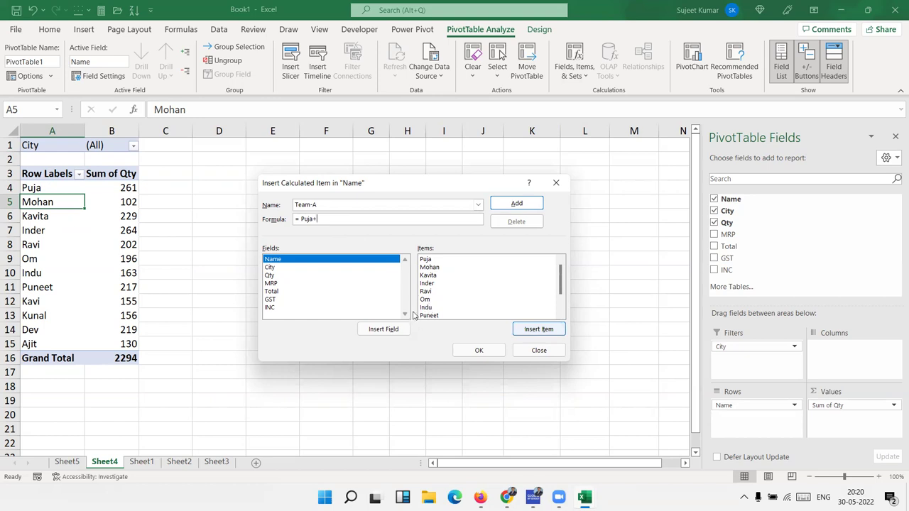
double_click(424, 299)
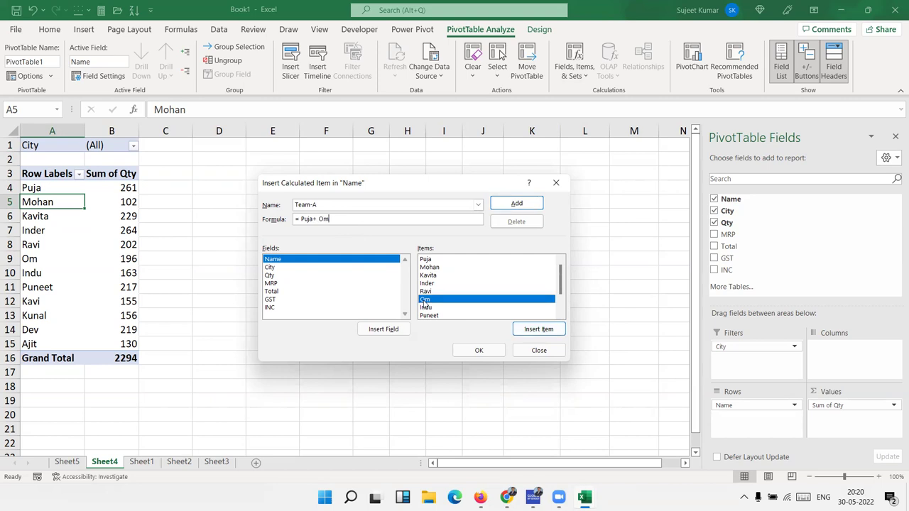
text(+ Puneet)
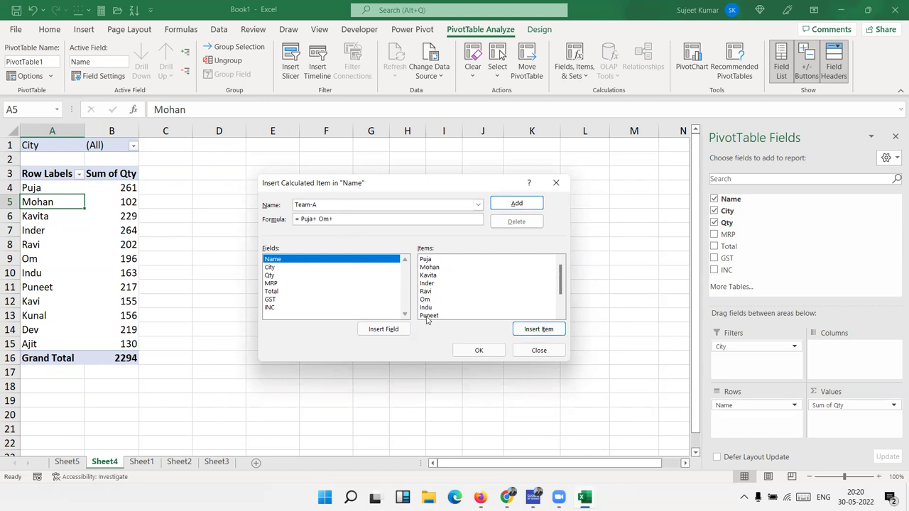
double_click(427, 316)
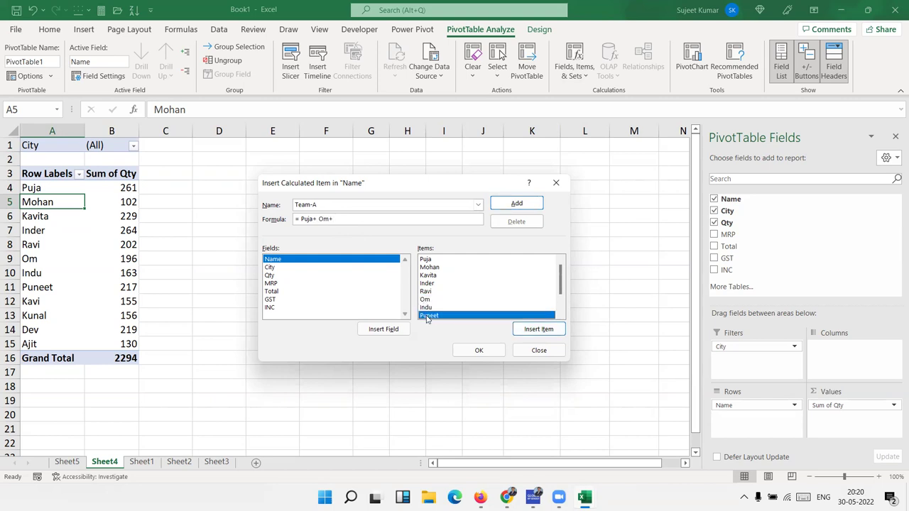
click(517, 206)
click(490, 352)
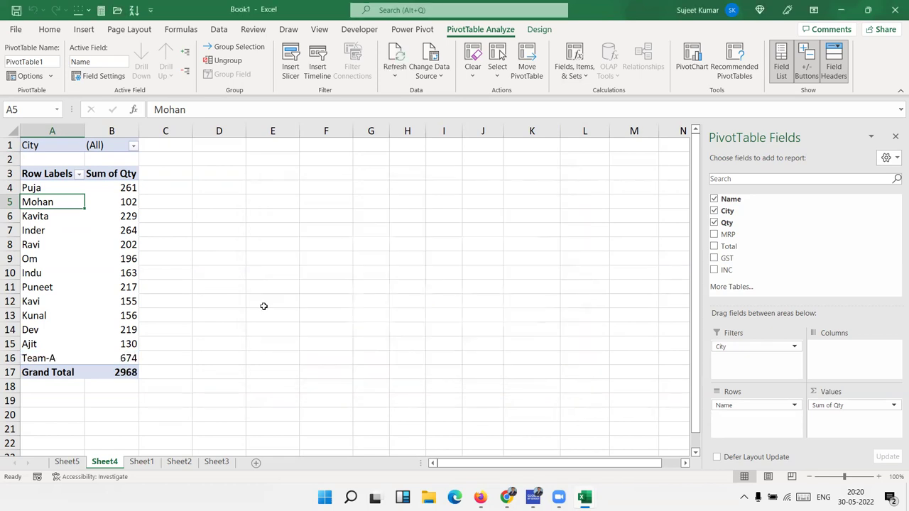
drag(55, 358, 103, 358)
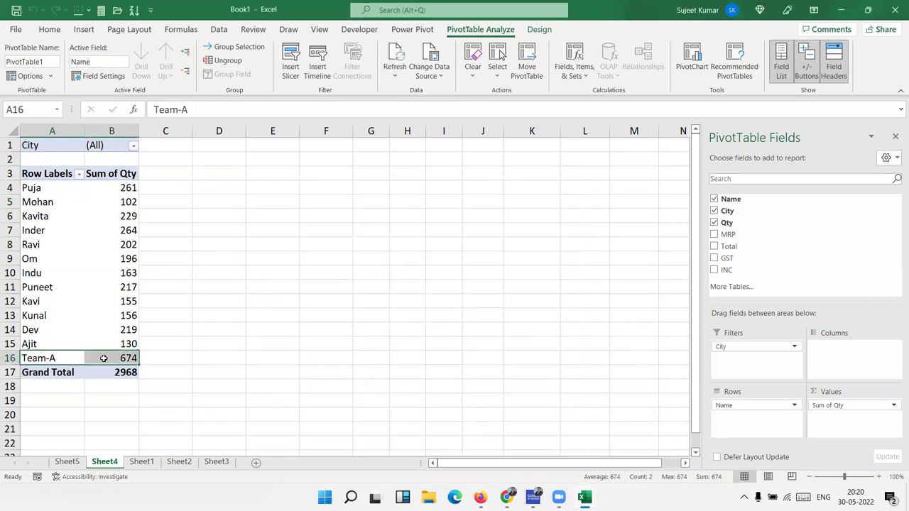
Step: Generate the List Formulas sheet (Sheet6) showing Total, GST, INC and Team-A formulas
click(125, 275)
click(577, 70)
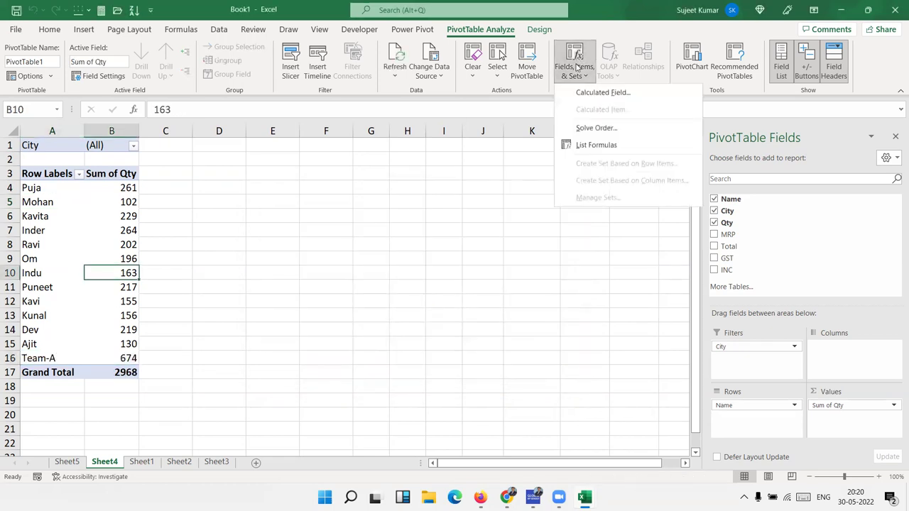
click(593, 151)
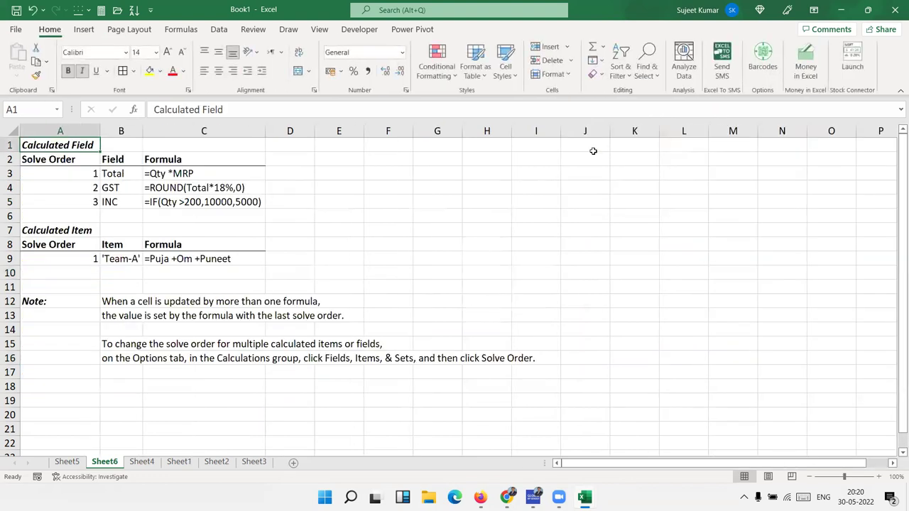
drag(394, 395, 49, 130)
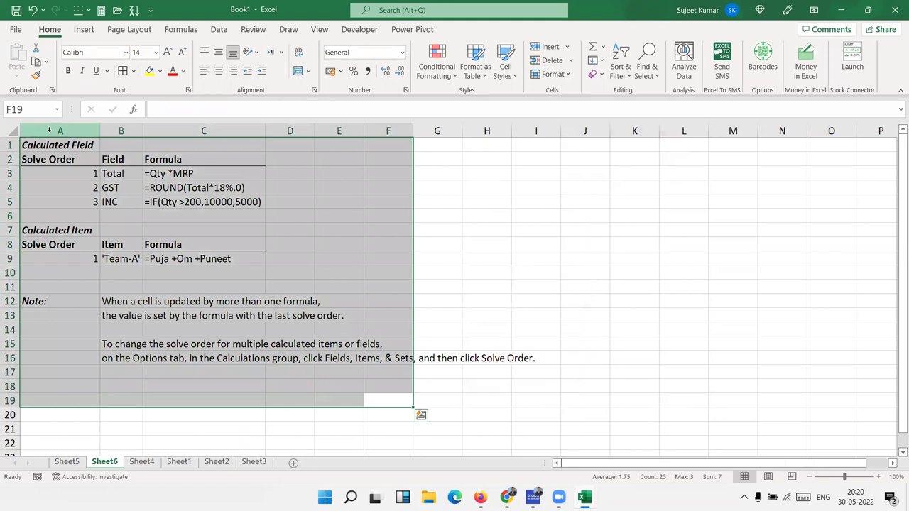
click(394, 168)
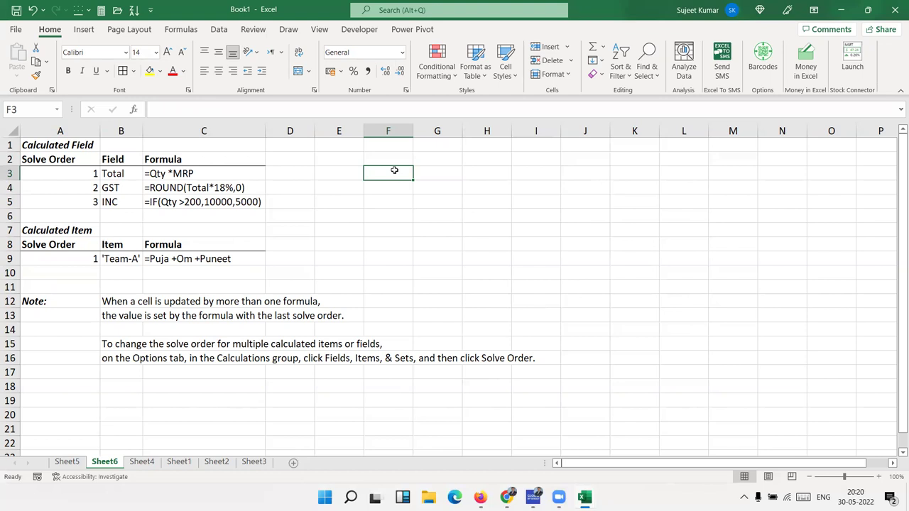
Step: In Chrome's WhatsApp Web tab, open the latest chat and choose Log out from the three-dot menu
click(506, 497)
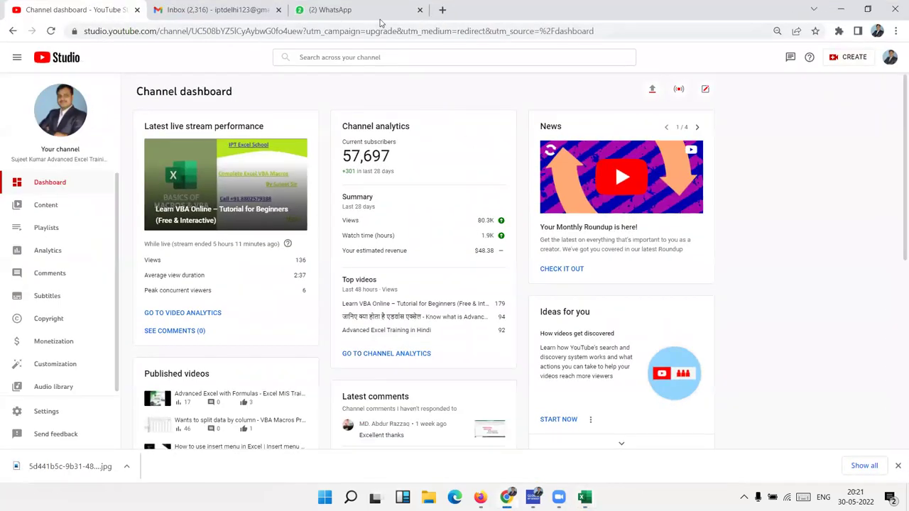
click(380, 18)
scroll(185, 213, up, 5)
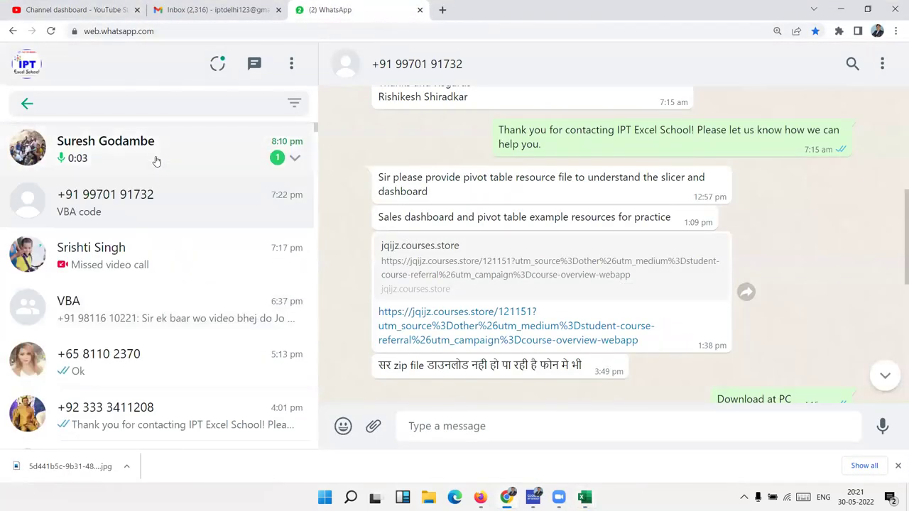
click(156, 161)
click(288, 69)
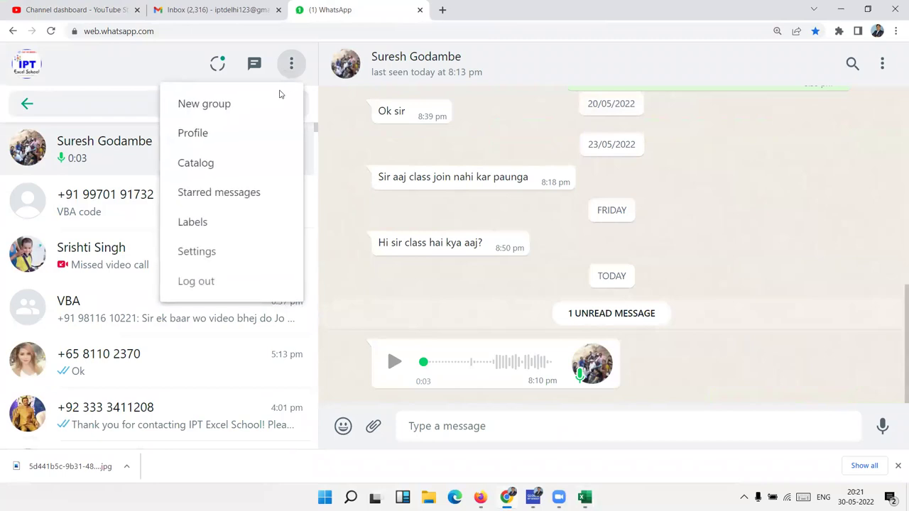
click(197, 281)
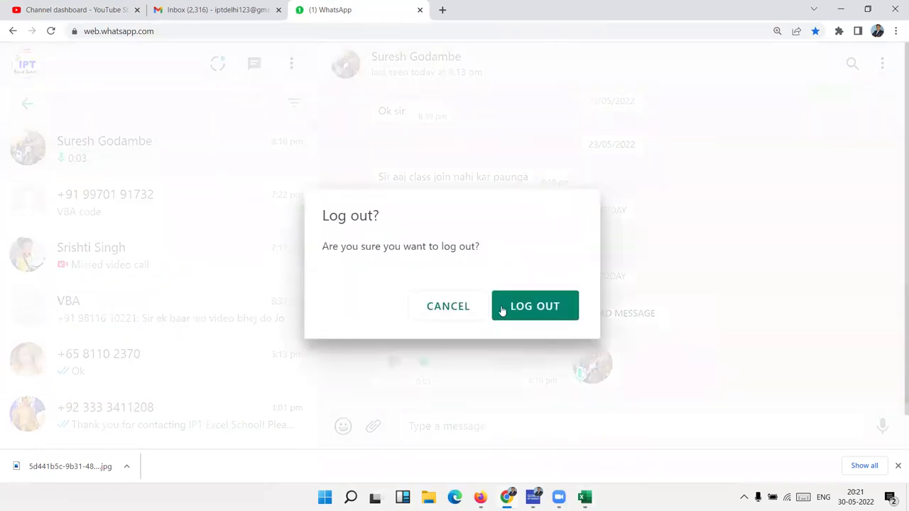